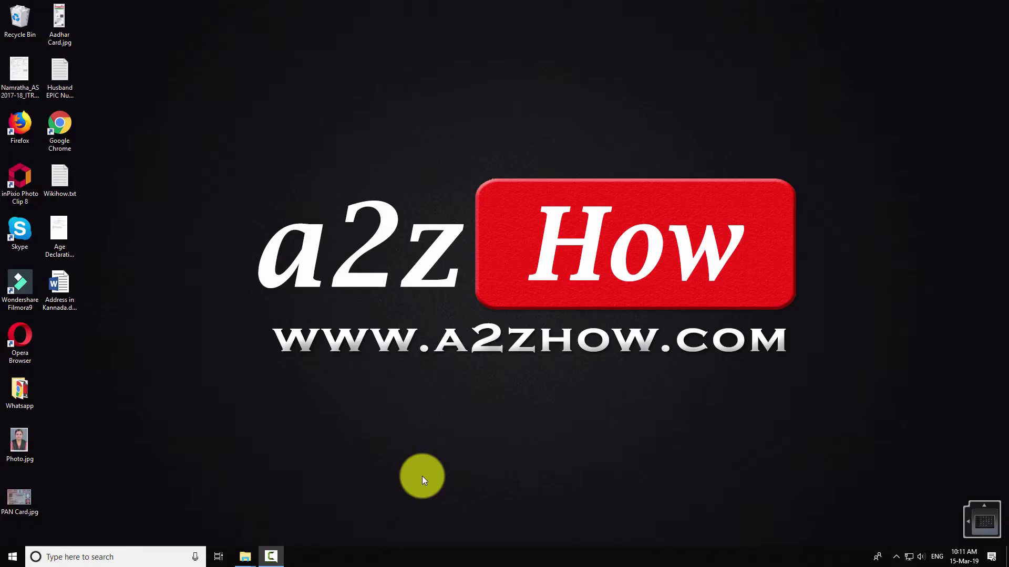
Launch Google Chrome and load nvsp.in, the National Voters' Service Portal.
double_click(64, 125)
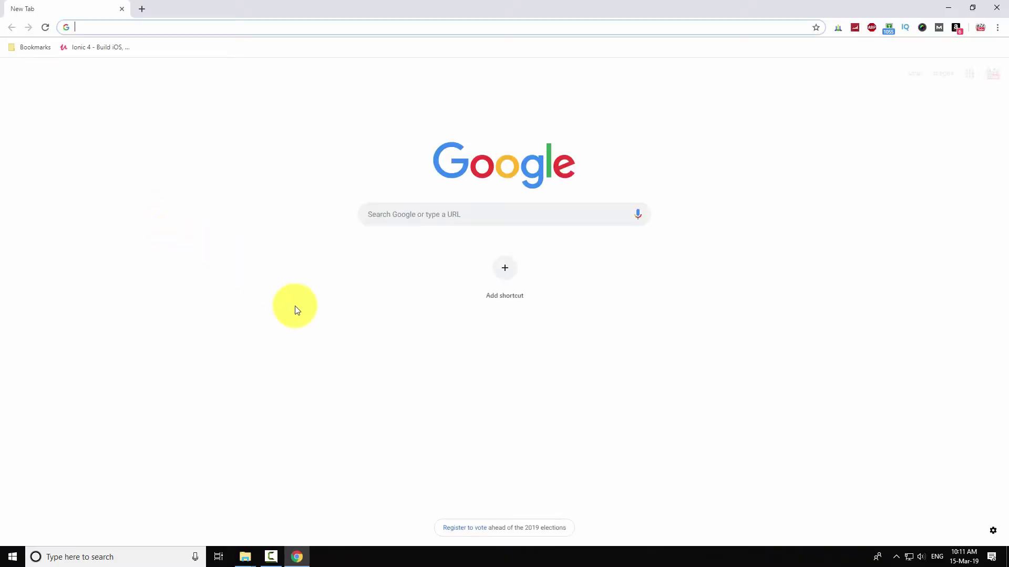
type("nvsp.i")
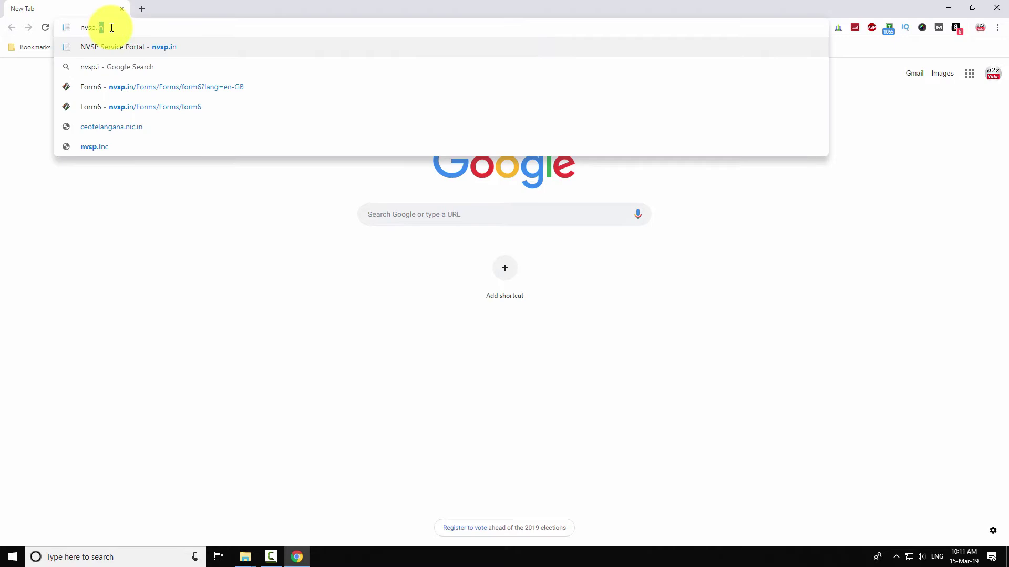
type("n")
key("Return")
left_click(141, 29)
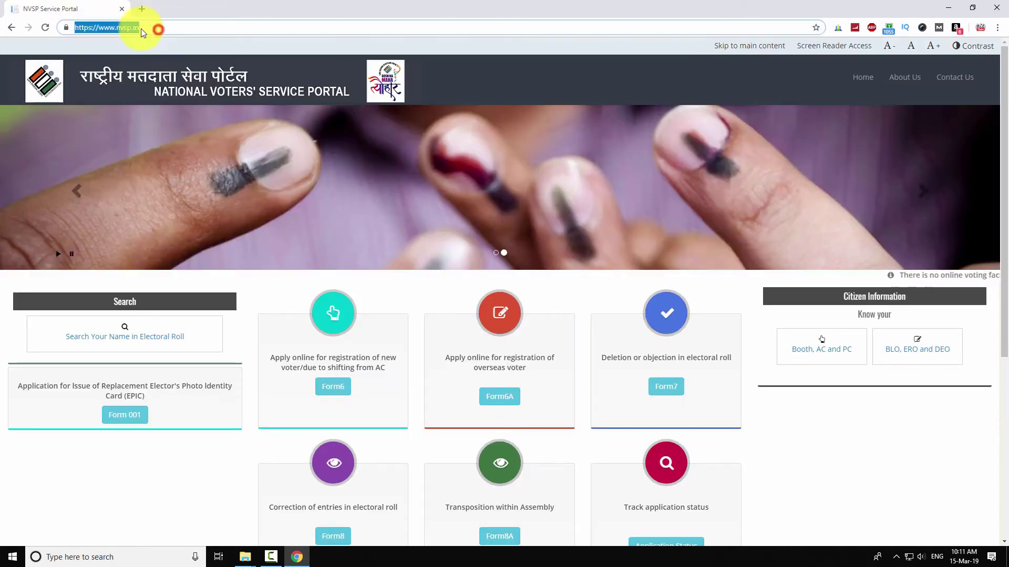
left_click(241, 27)
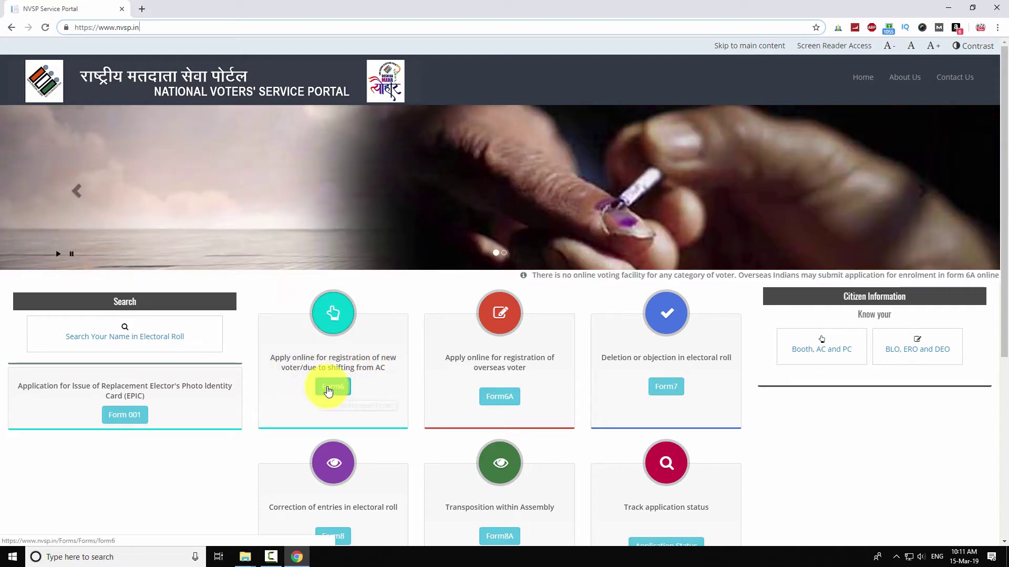
Open Form 6 and switch its language to English.
left_click(331, 388)
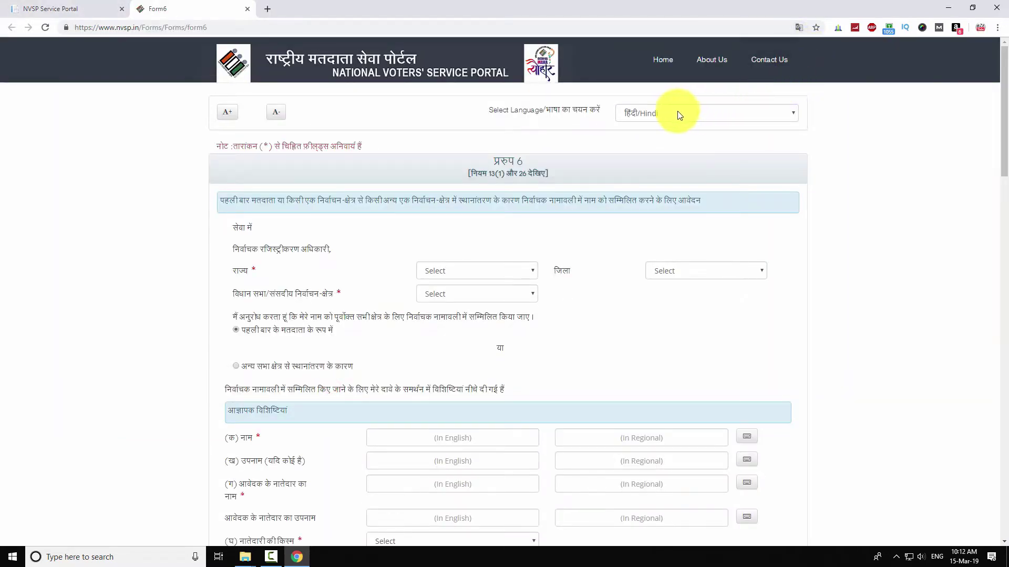
left_click(658, 113)
left_click(650, 138)
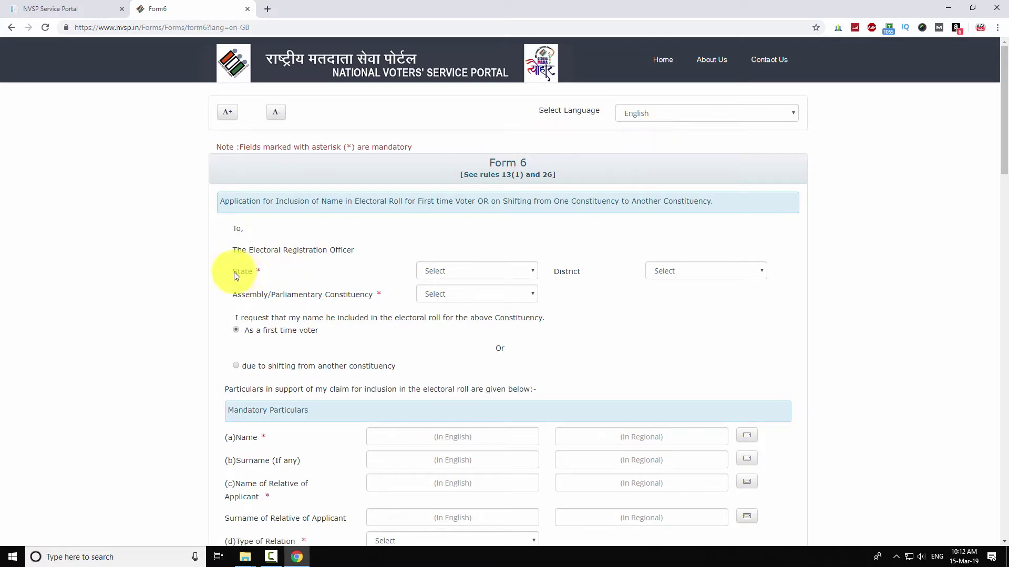
Select Karnataka as state, MYSORE as district and Krishnaraja as constituency.
left_click(456, 272)
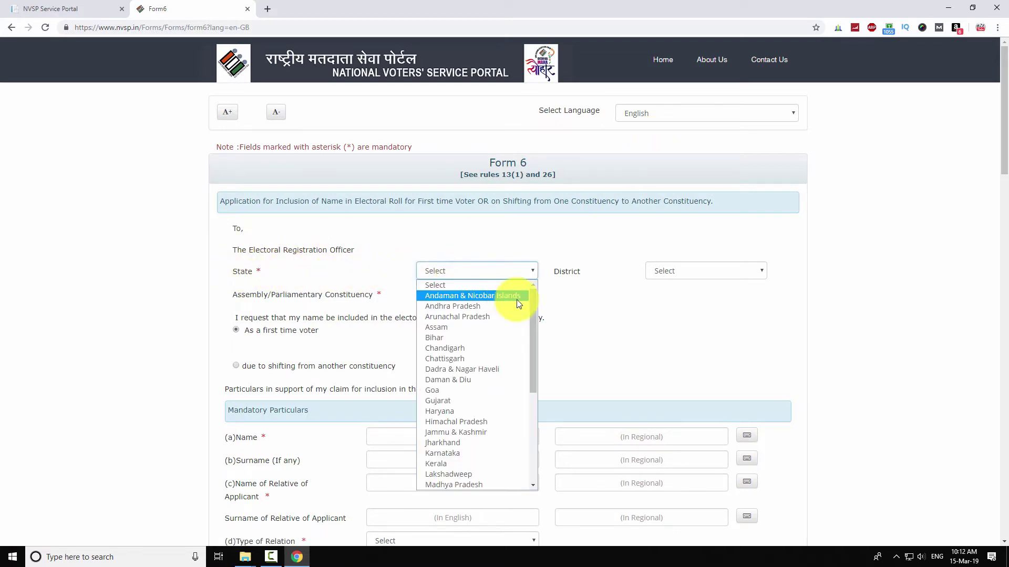
left_click_drag(533, 315, 537, 361)
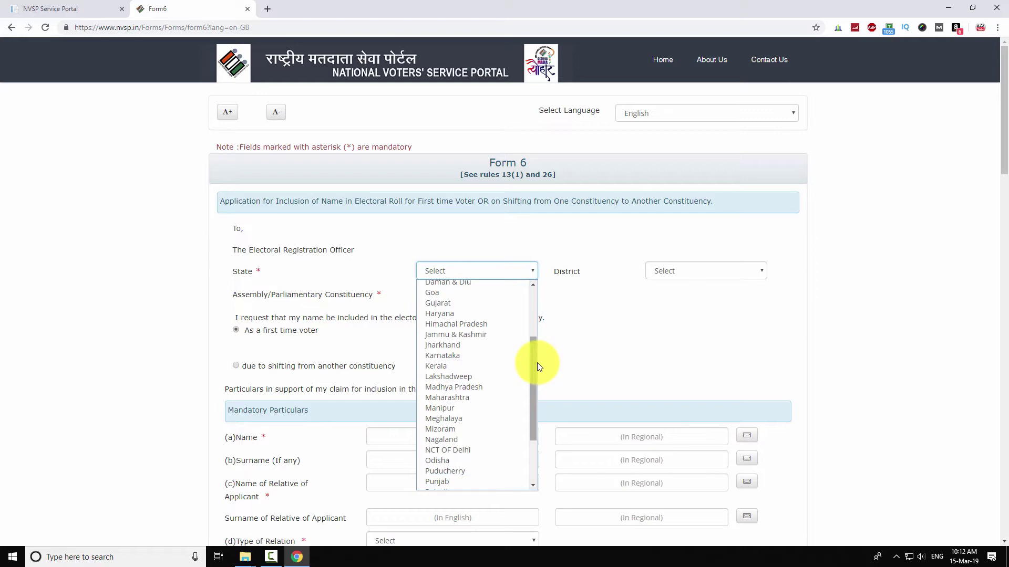
left_click(454, 357)
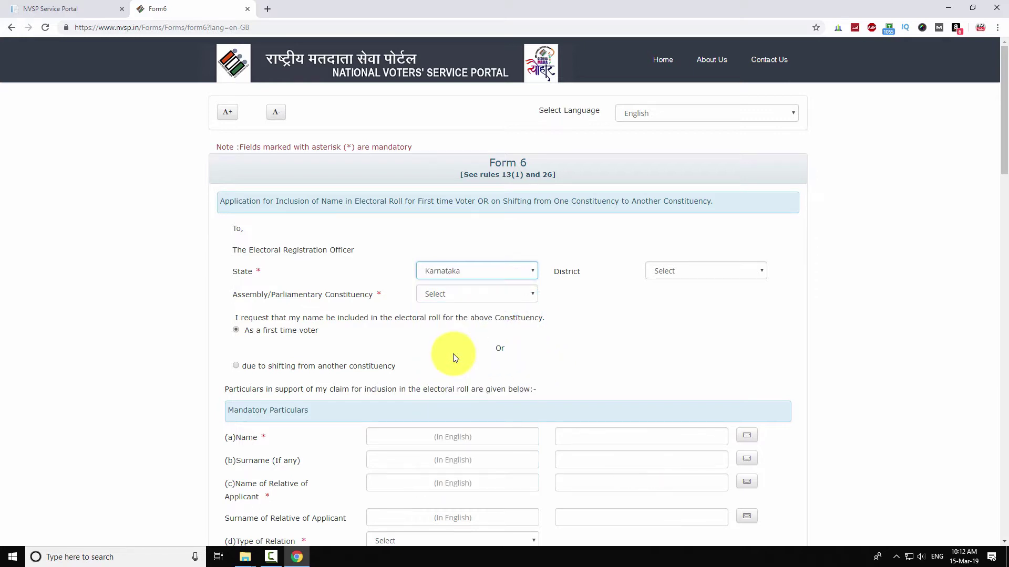
left_click(690, 272)
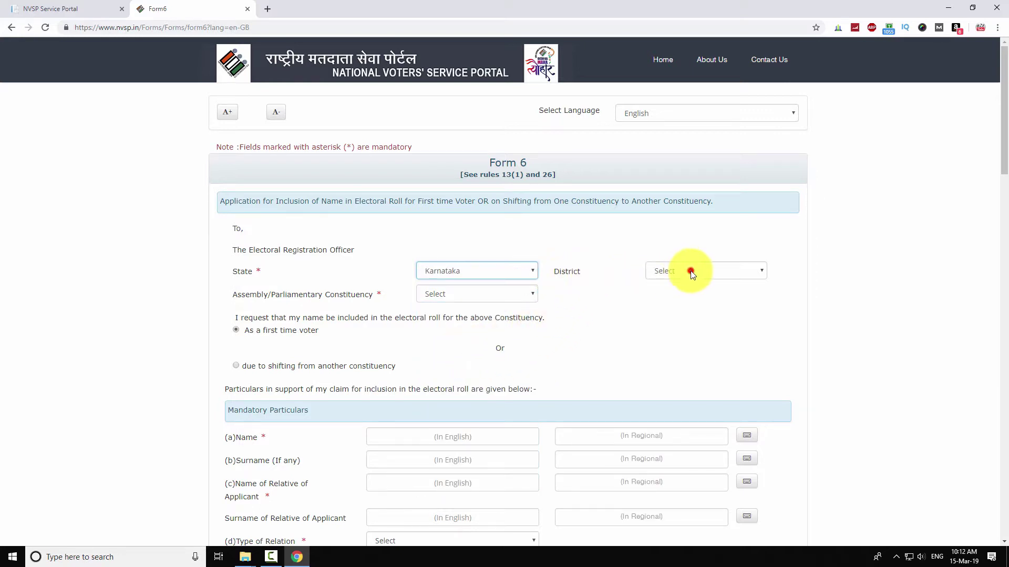
scroll(718, 353, "down", 2)
scroll(718, 353, "down", 2)
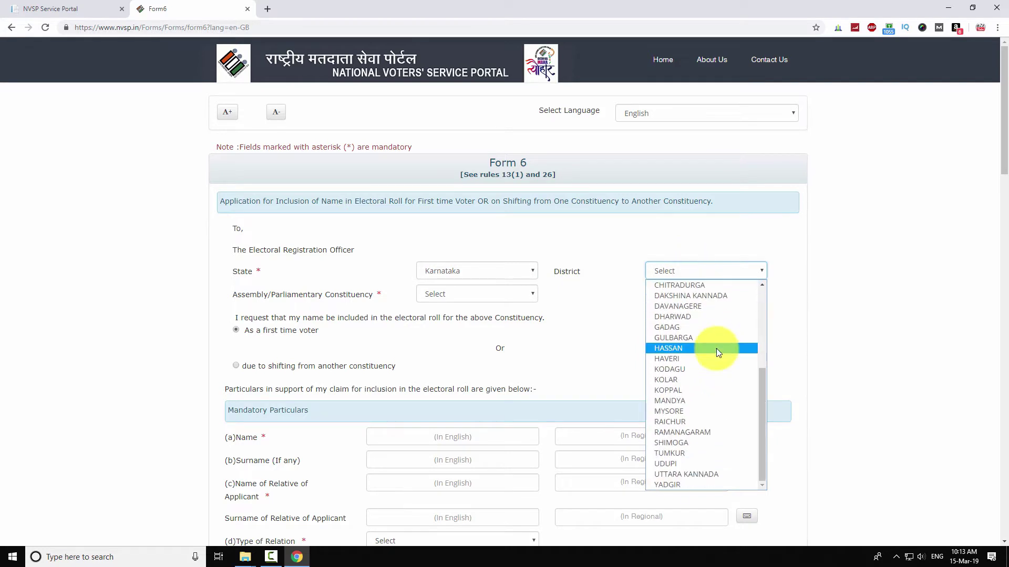
left_click(677, 409)
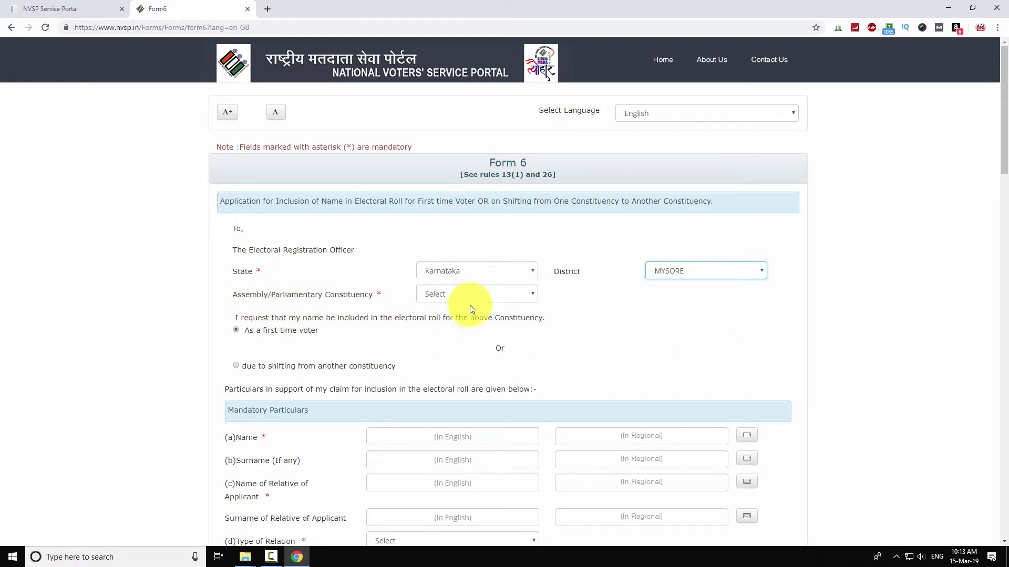
left_click(493, 298)
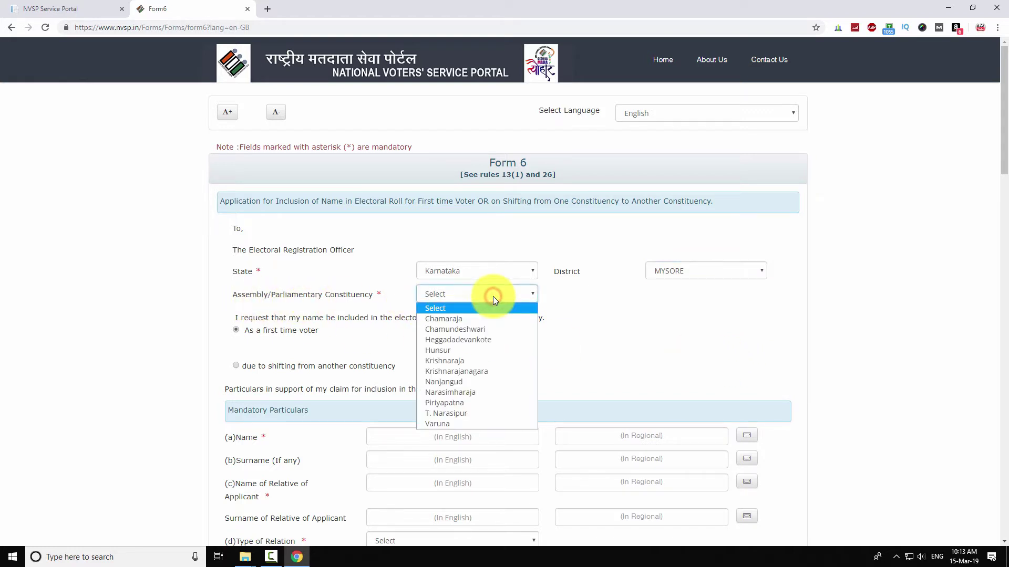
left_click(463, 362)
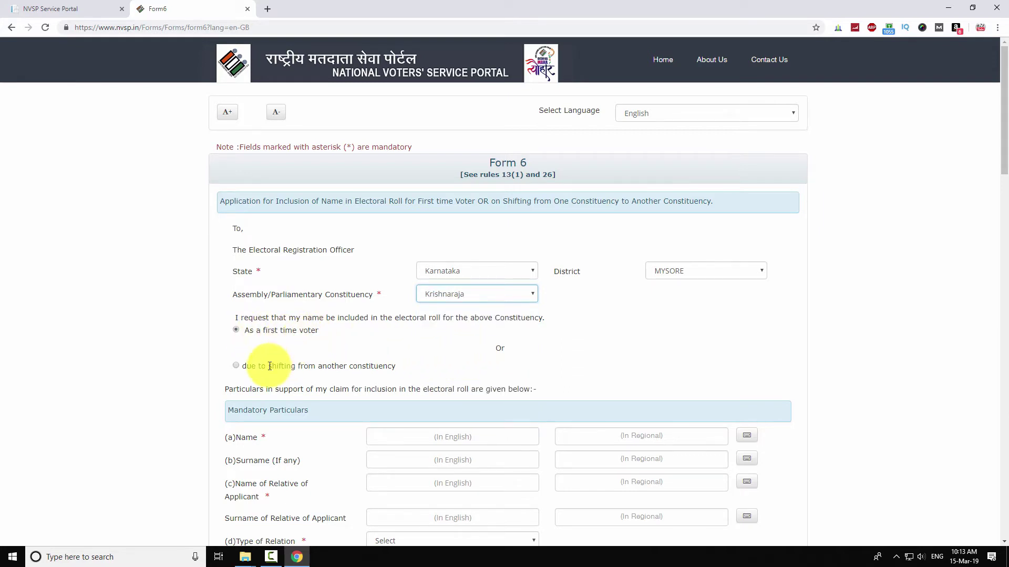
scroll(364, 183, "down", 3)
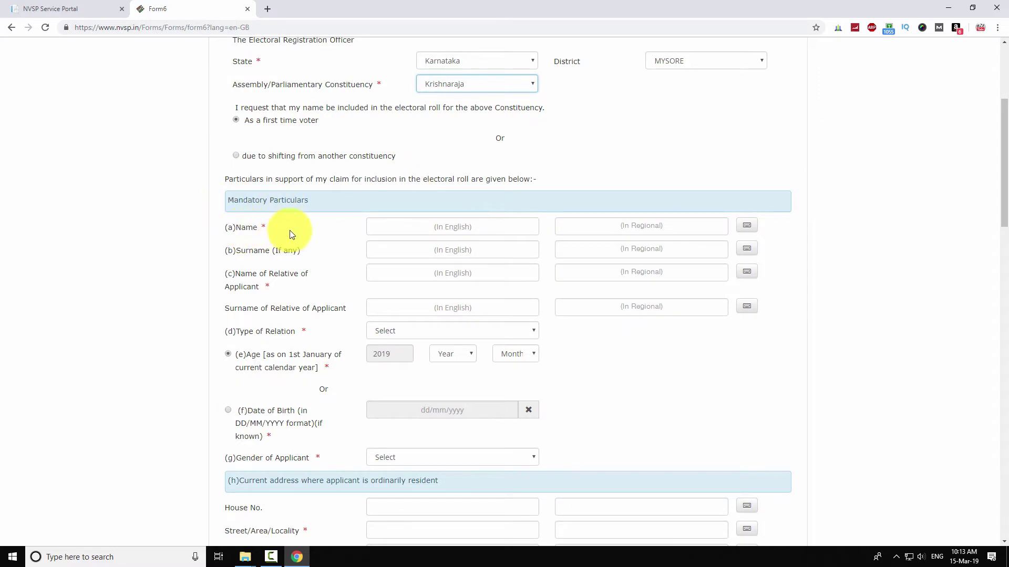
Enter the applicant's name and surname in English and Kannada, using the on-screen Kannada keyboard.
left_click(397, 229)
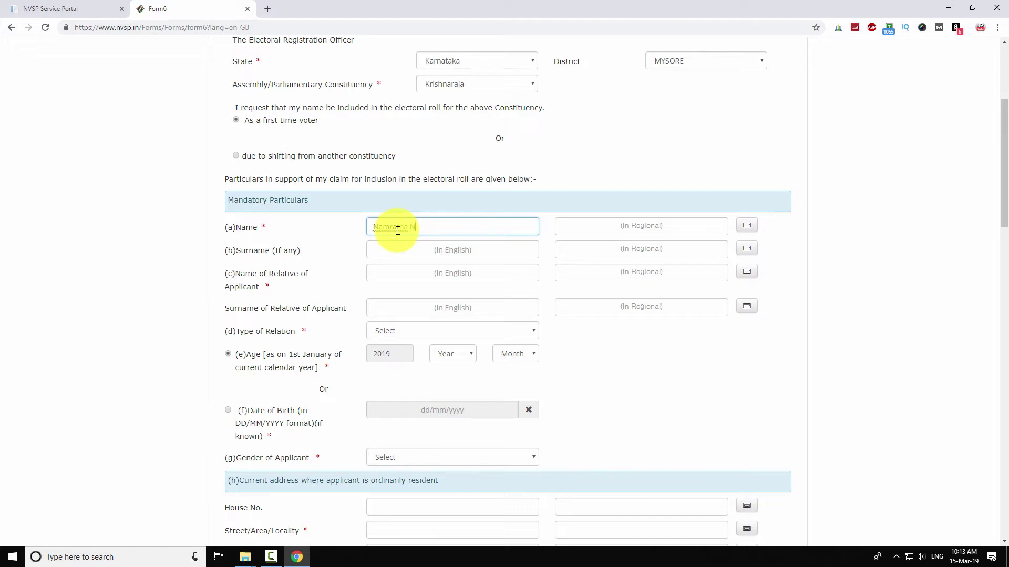
key("Tab")
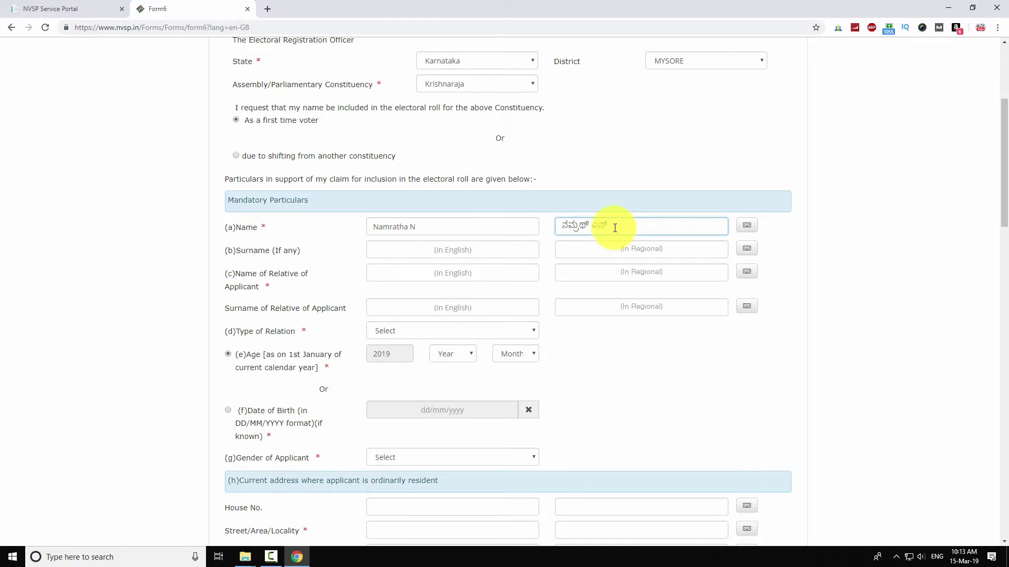
left_click(747, 225)
left_click_drag(486, 228, 453, 227)
left_click(587, 225)
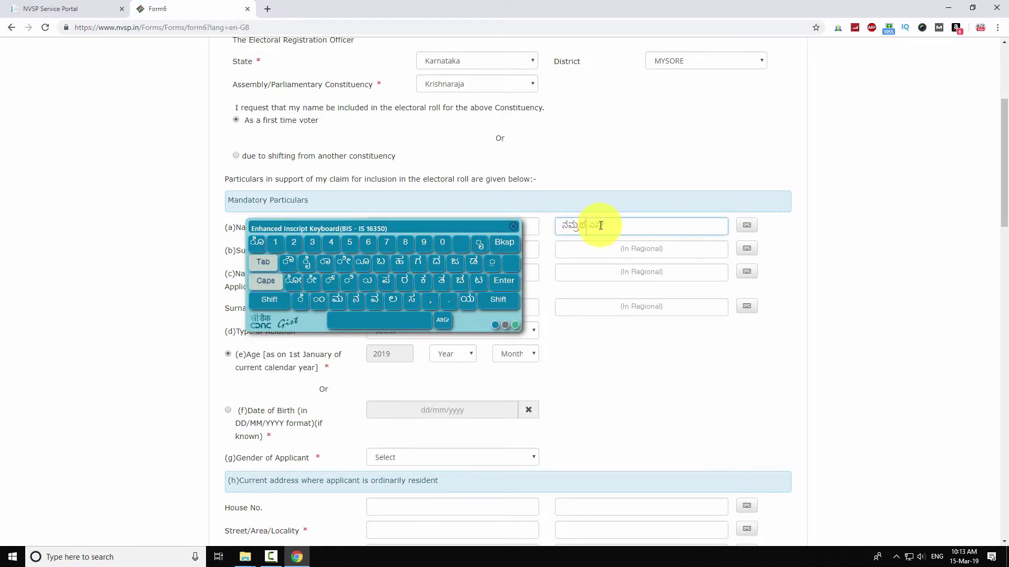
left_click(439, 279)
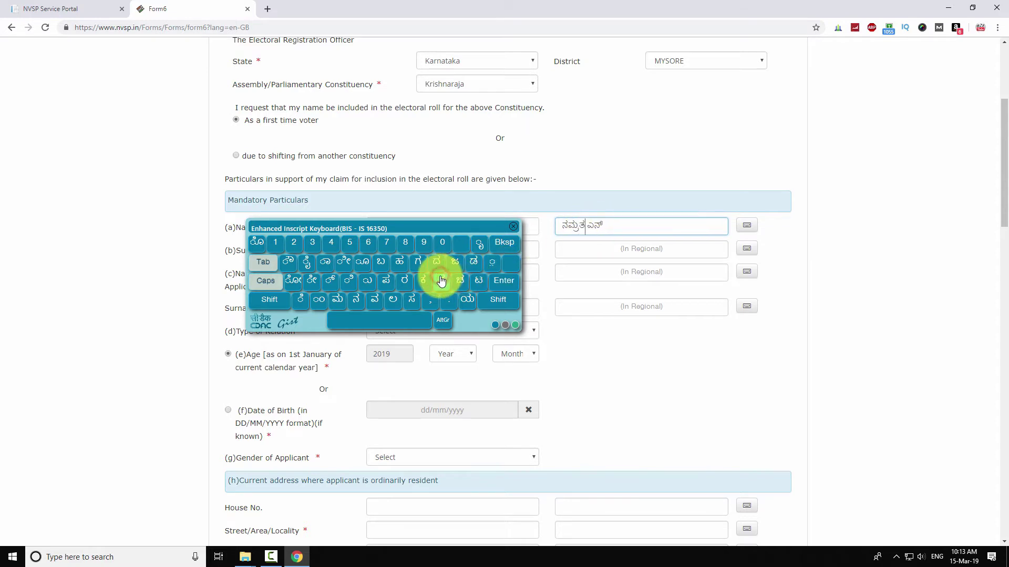
left_click(513, 227)
left_click(477, 249)
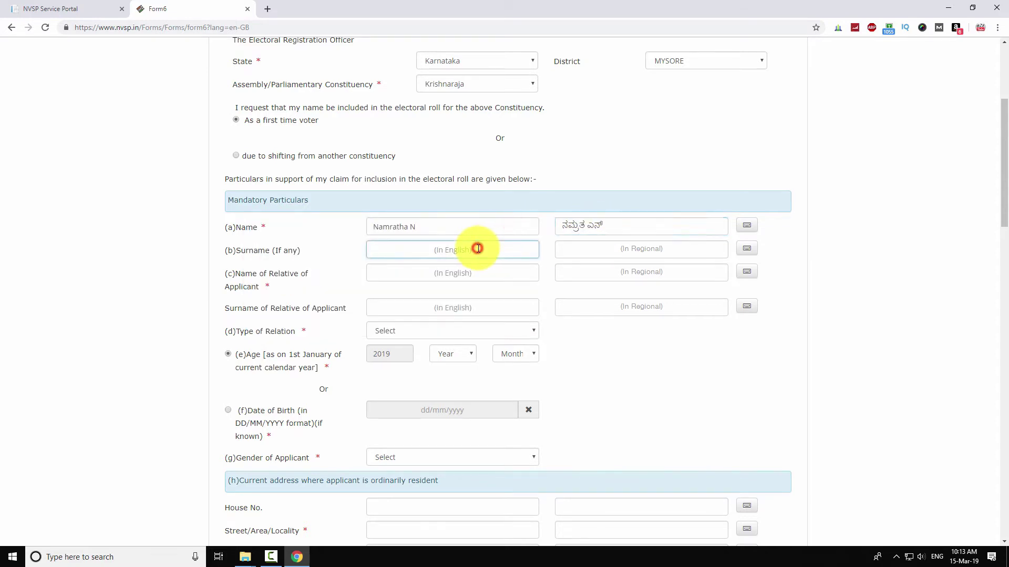
Enter the relative's name in English and Kannada, then switch input back to English (United States).
left_click(461, 277)
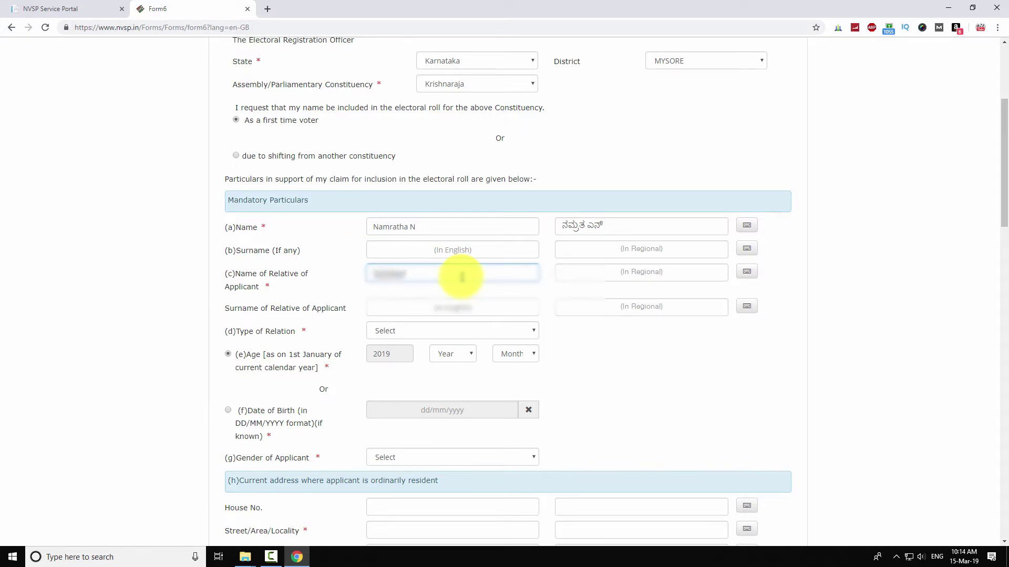
key("Tab")
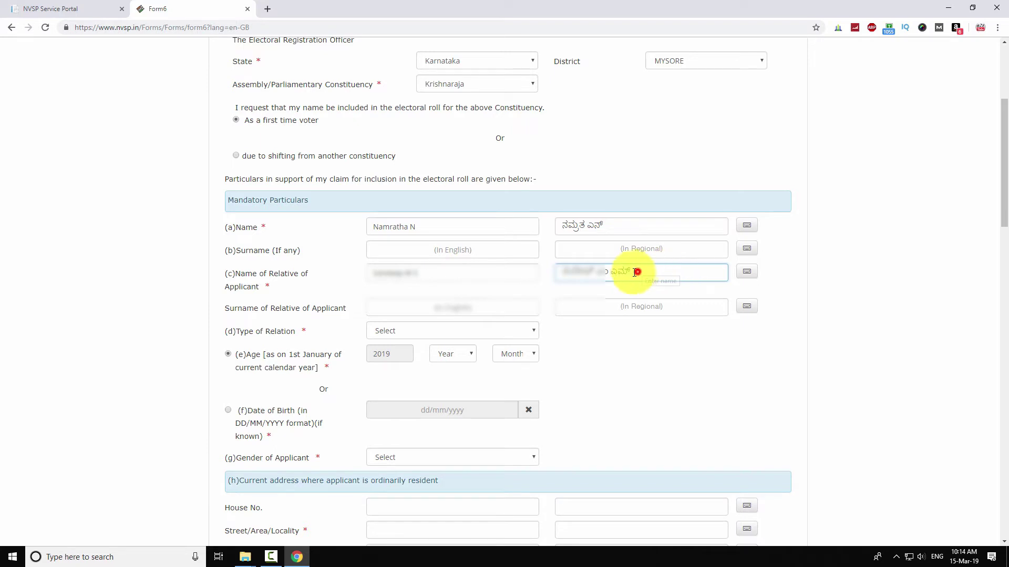
key("BackSpace")
left_click(937, 557)
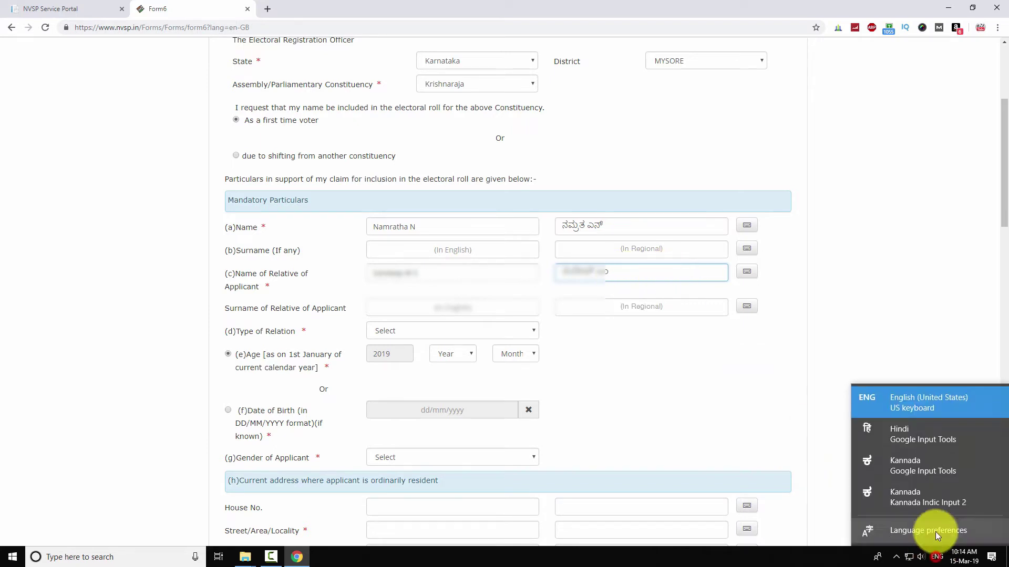
left_click(923, 462)
left_click(634, 273)
type("es")
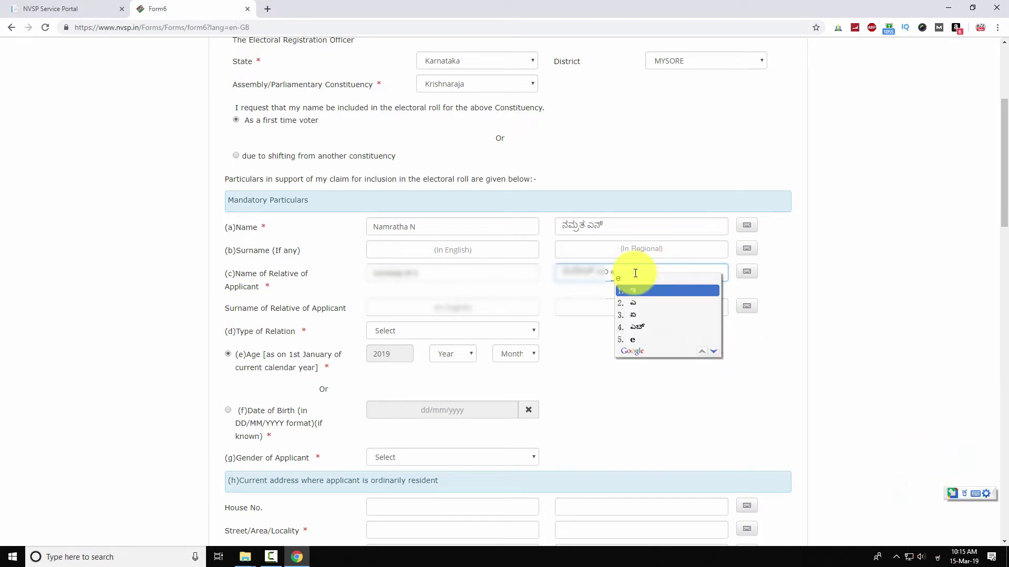
left_click(647, 293)
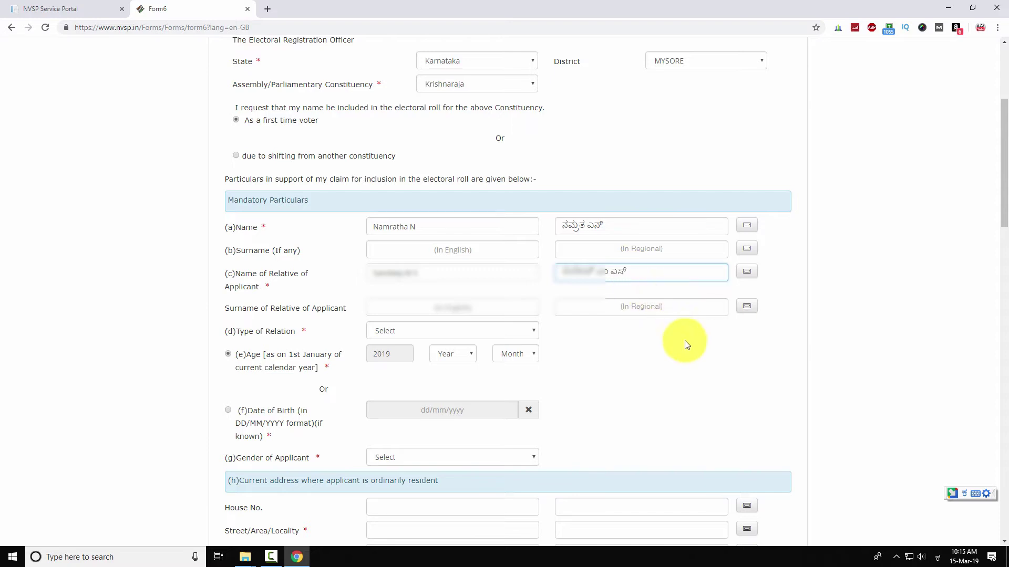
left_click(936, 557)
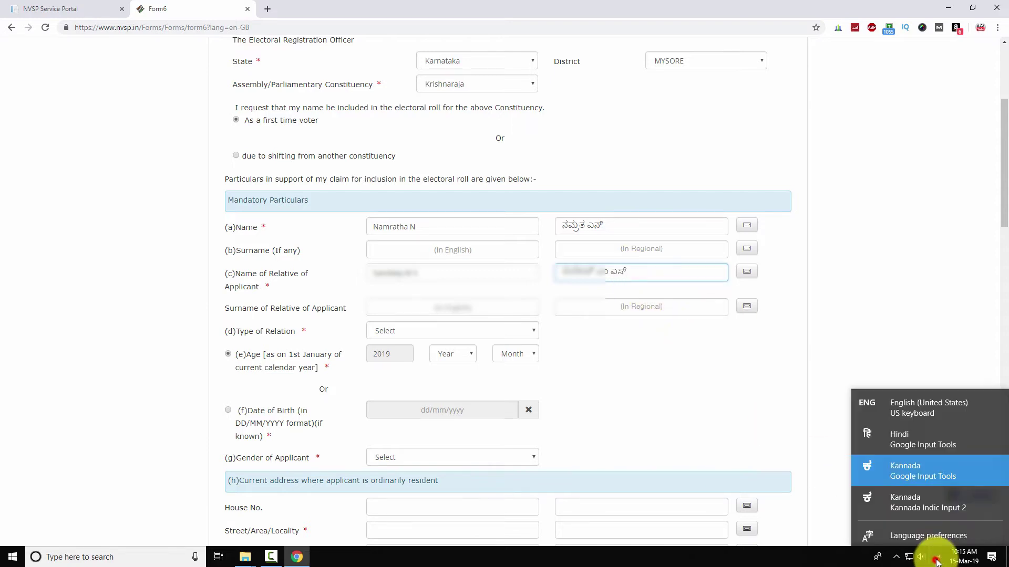
left_click(912, 403)
left_click(703, 361)
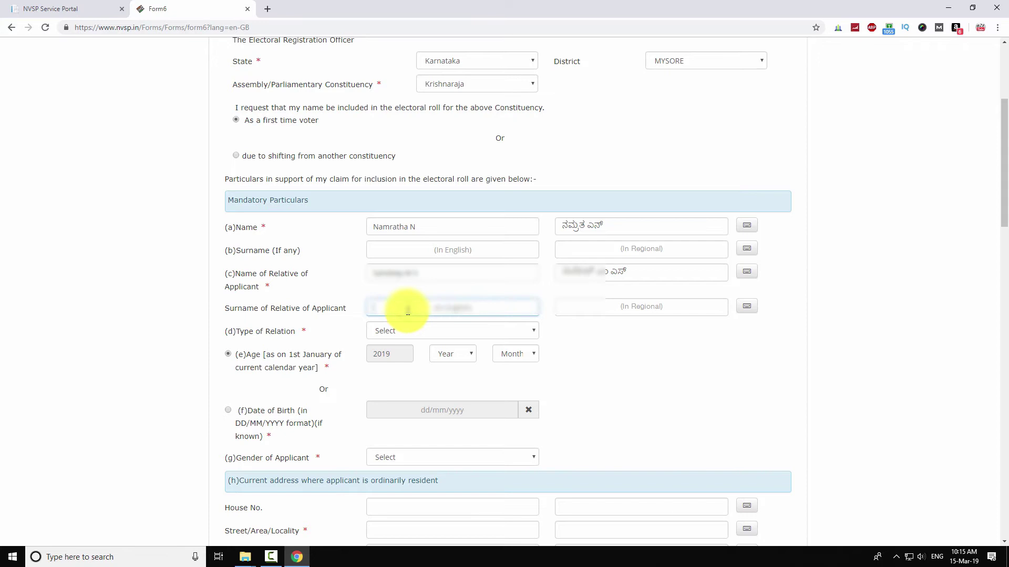
Set the type of relation to Husband.
left_click(402, 332)
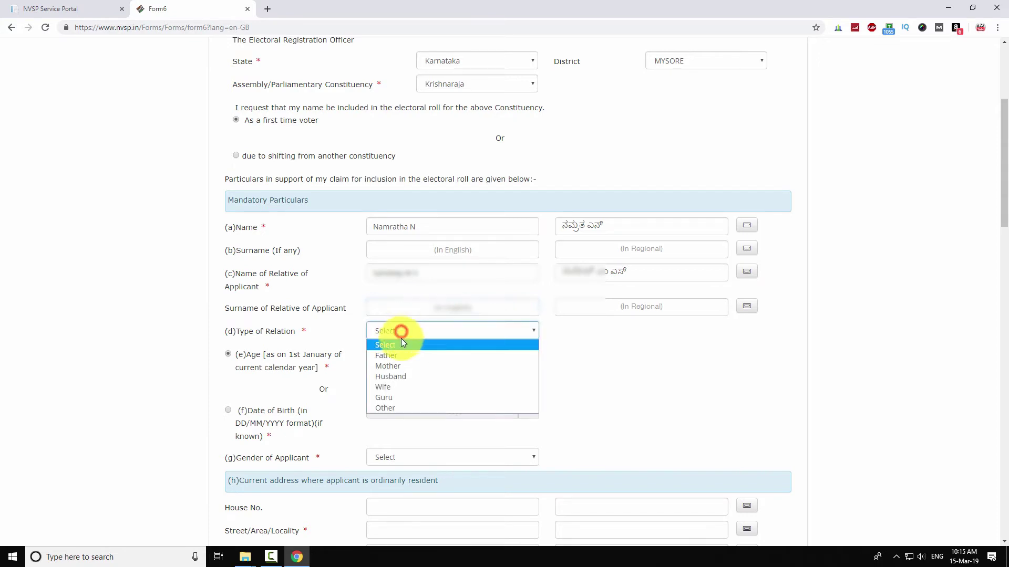
left_click(398, 374)
left_click(581, 366)
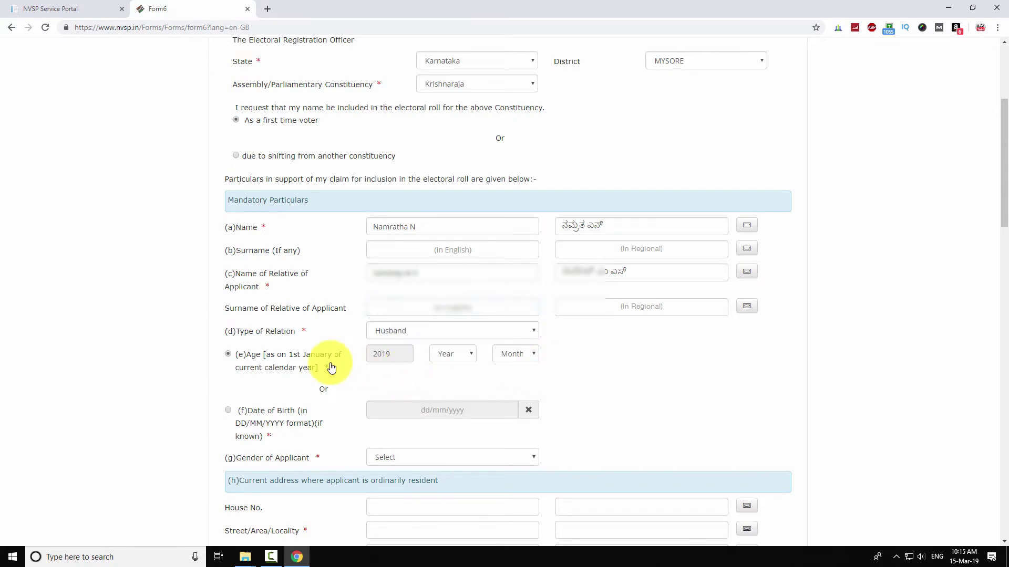
Enter the applicant's date of birth from the calendar and set gender to Female.
left_click(228, 410)
left_click(528, 410)
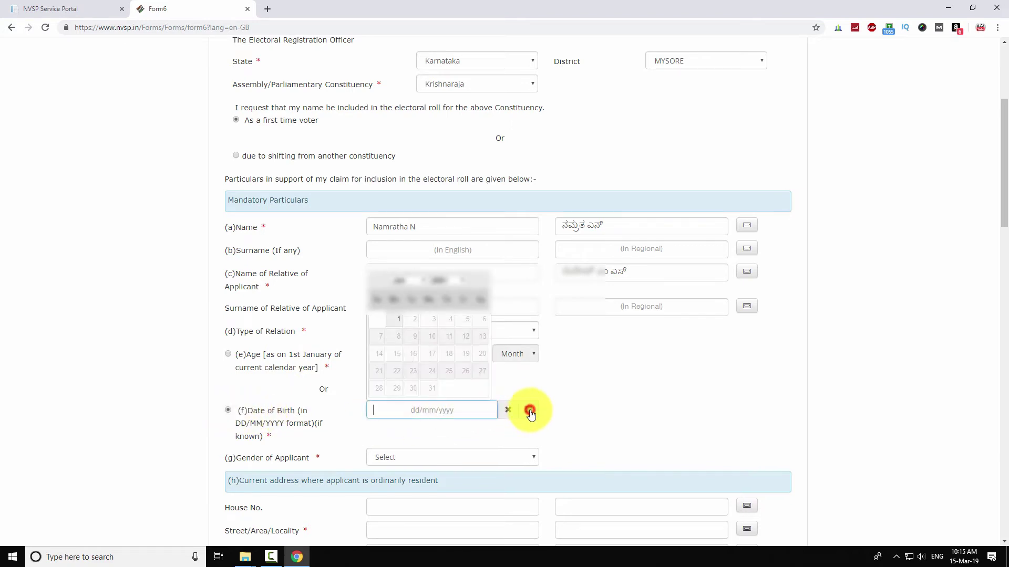
left_click(452, 282)
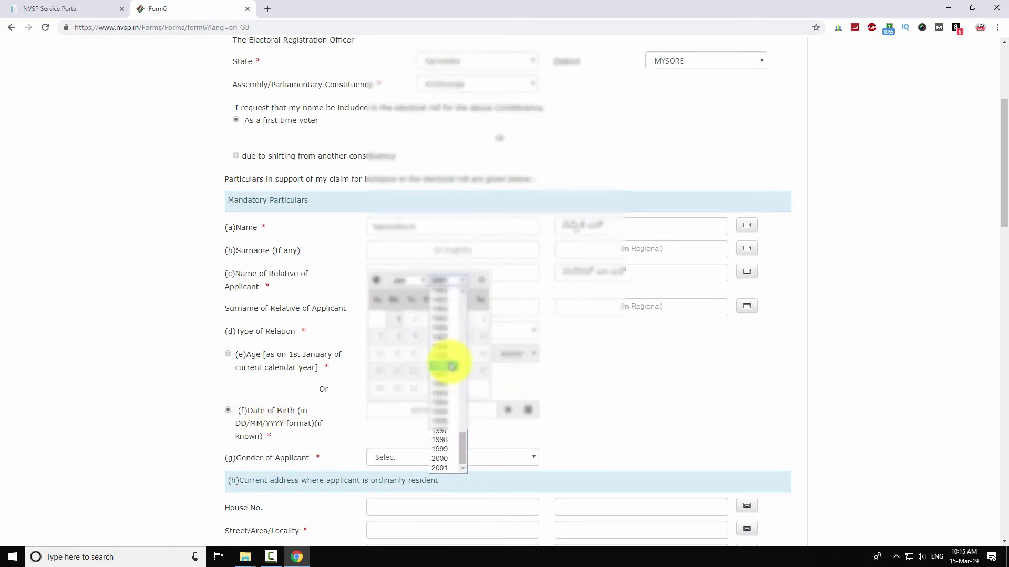
left_click(445, 387)
left_click(401, 281)
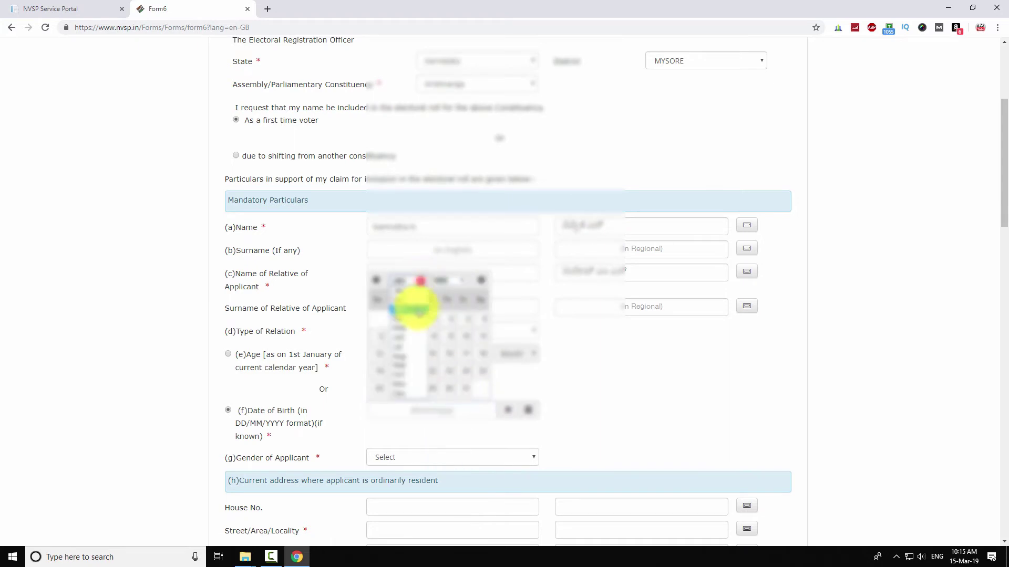
left_click(412, 345)
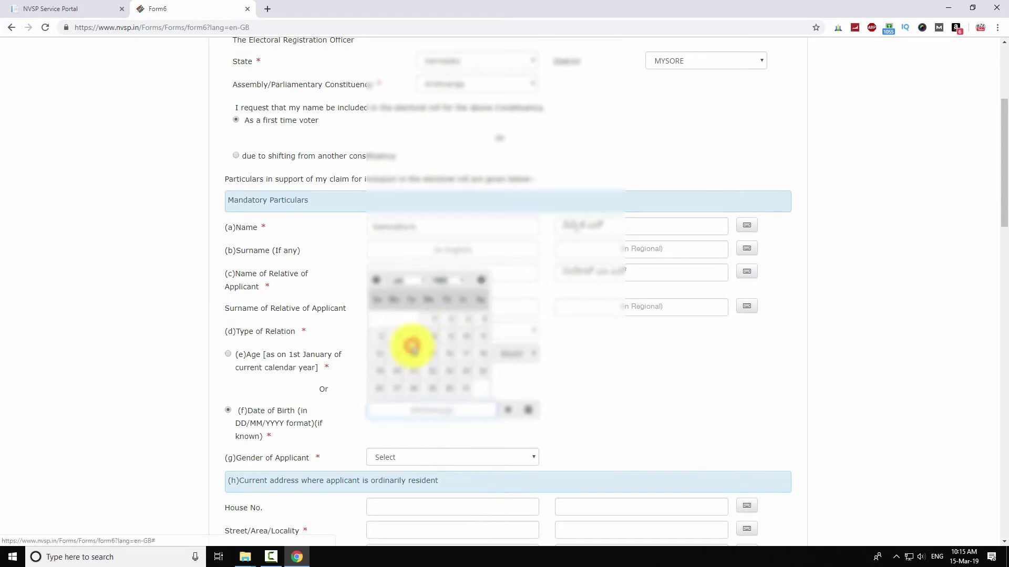
left_click(433, 388)
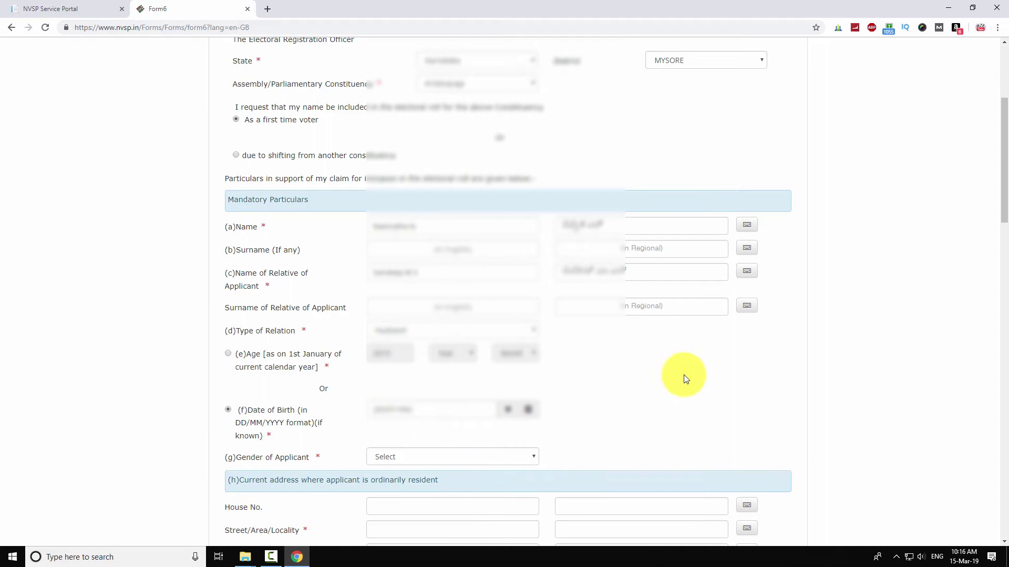
scroll(630, 370, "down", 3)
left_click(413, 249)
left_click(396, 283)
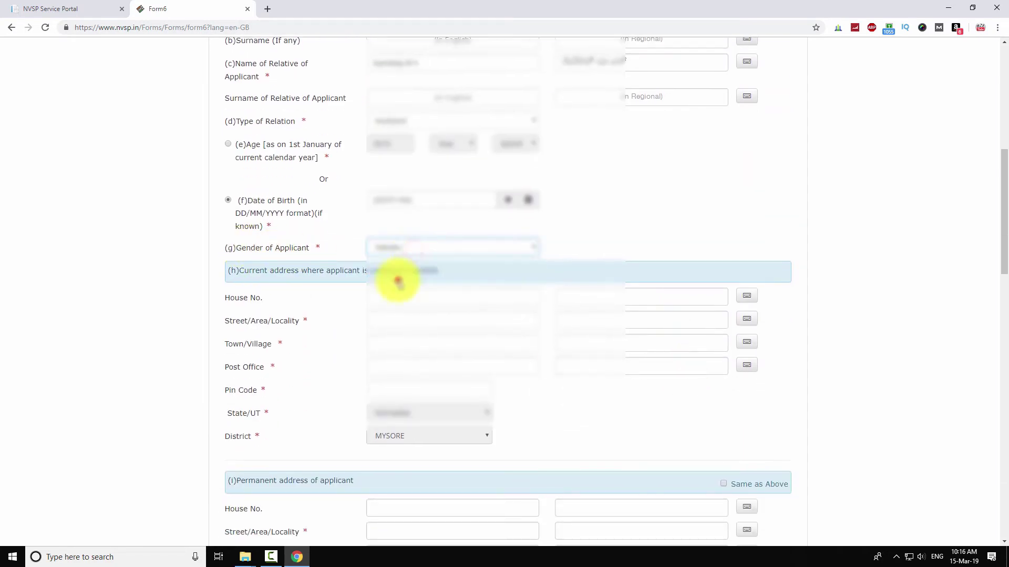
scroll(615, 240, "down", 1)
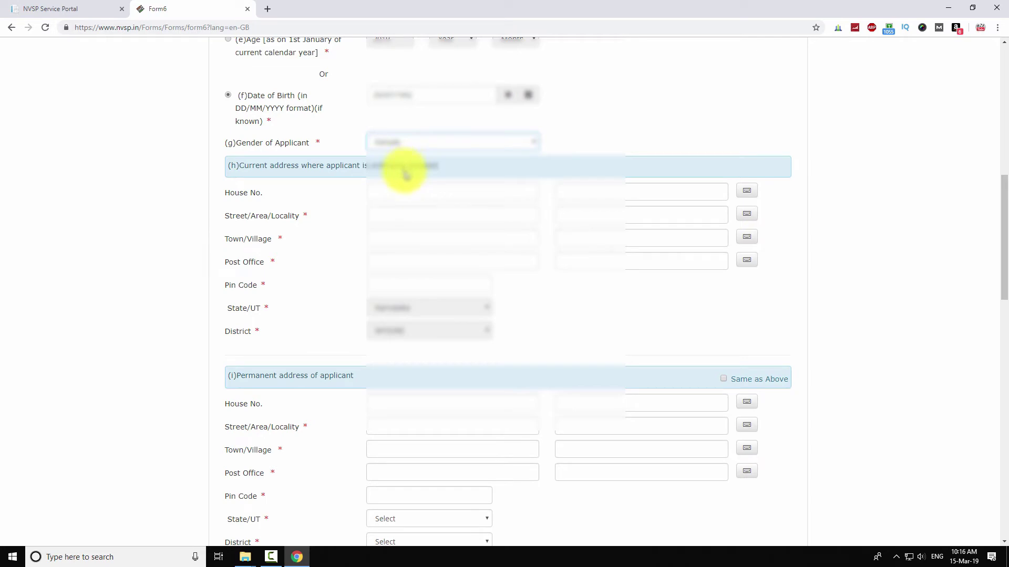
Open Address in Kannada.docx from the desktop.
left_click(948, 8)
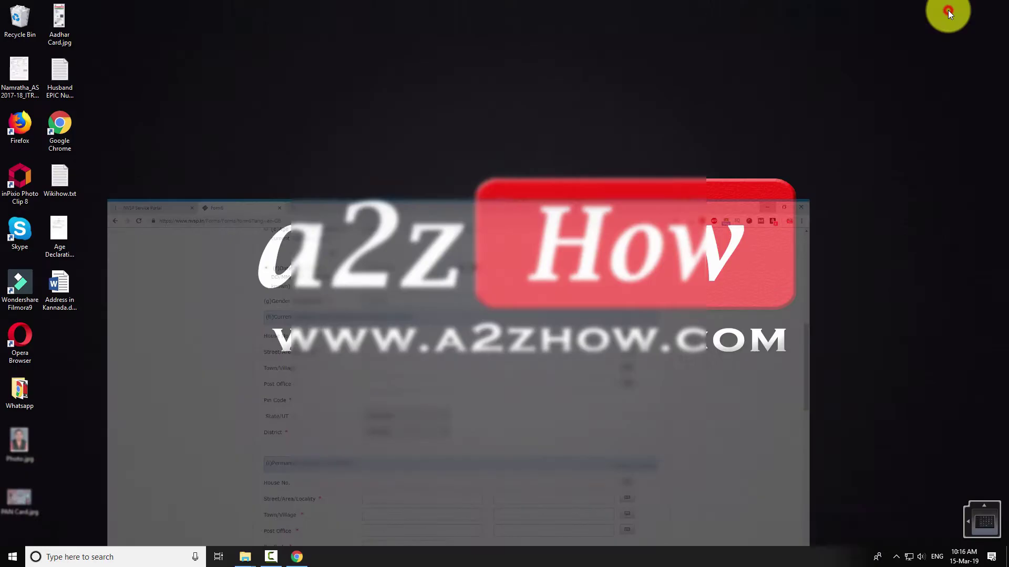
double_click(60, 285)
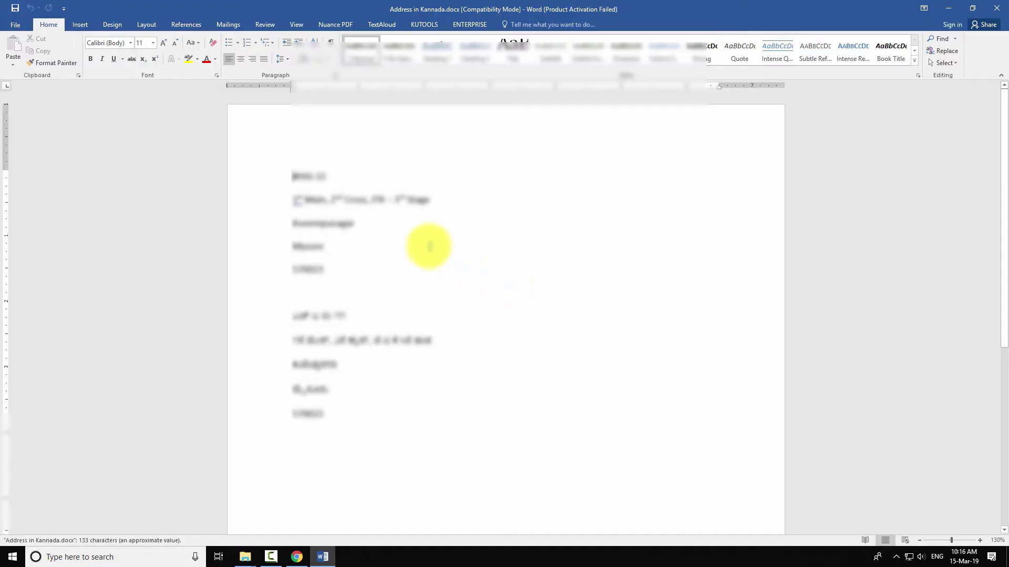
left_click(298, 557)
Fill the current house number, address lines and pin code in English and Kannada from the document.
left_click(385, 190)
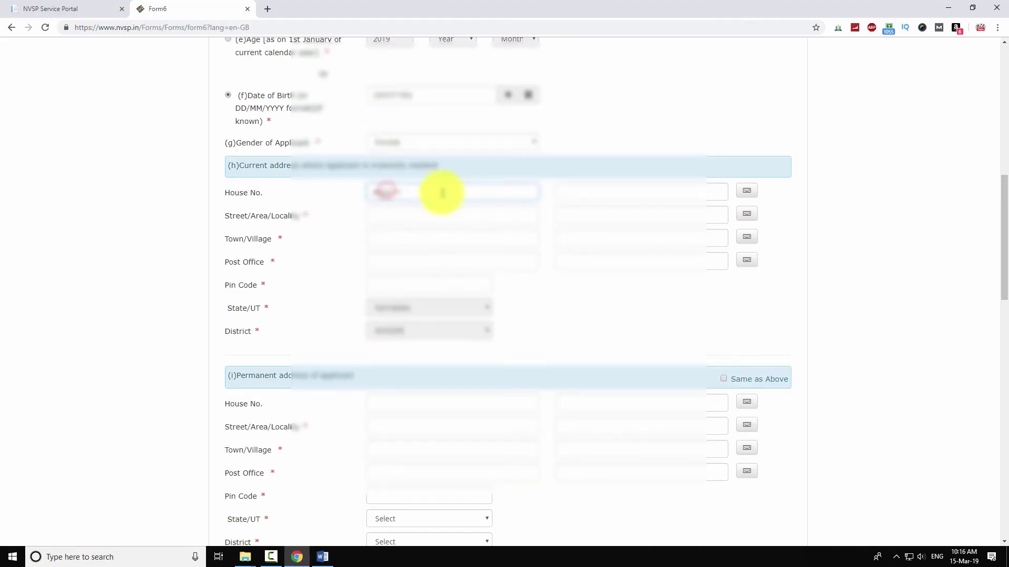
left_click(593, 196)
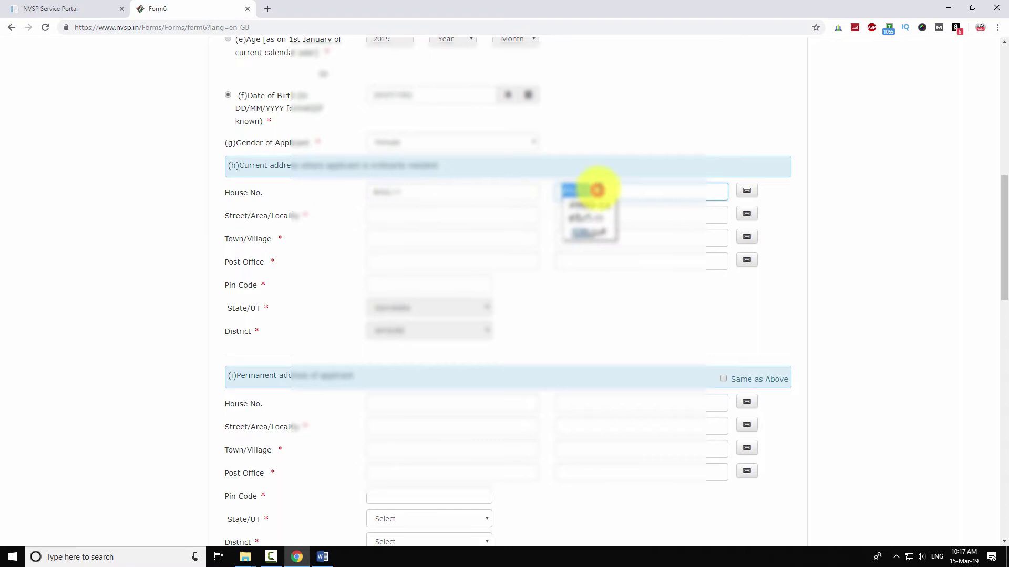
left_click(322, 556)
double_click(352, 316)
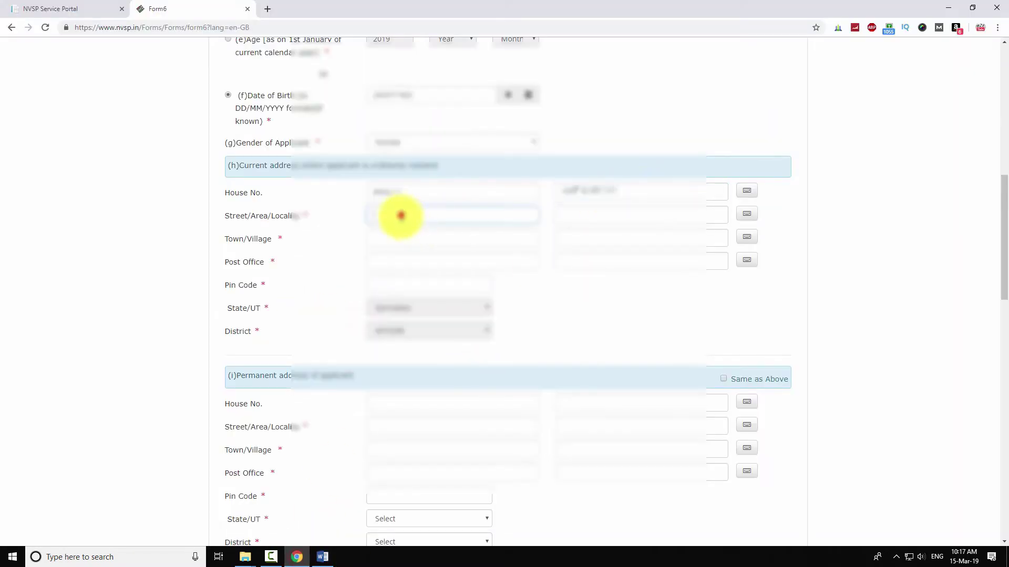
left_click(417, 285)
left_click(546, 303)
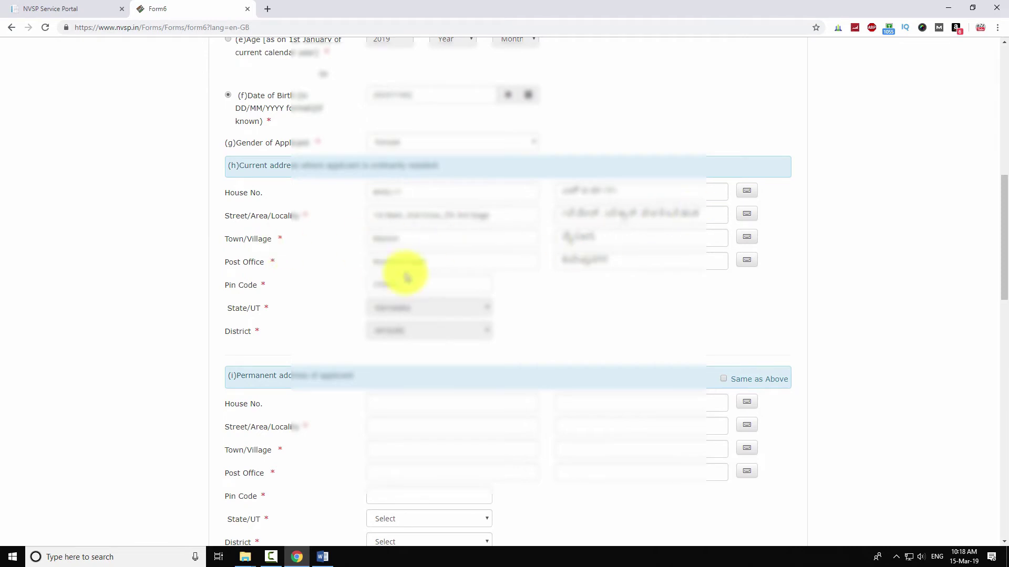
scroll(552, 304, "down", 2)
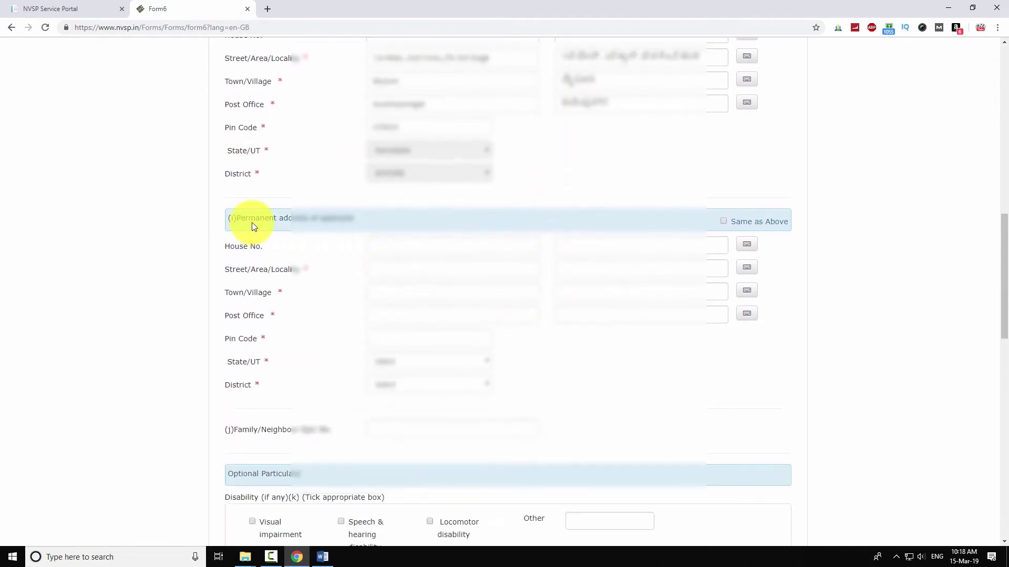
Make the permanent address Same as Above and paste in the neighbour's EPIC number.
left_click(724, 223)
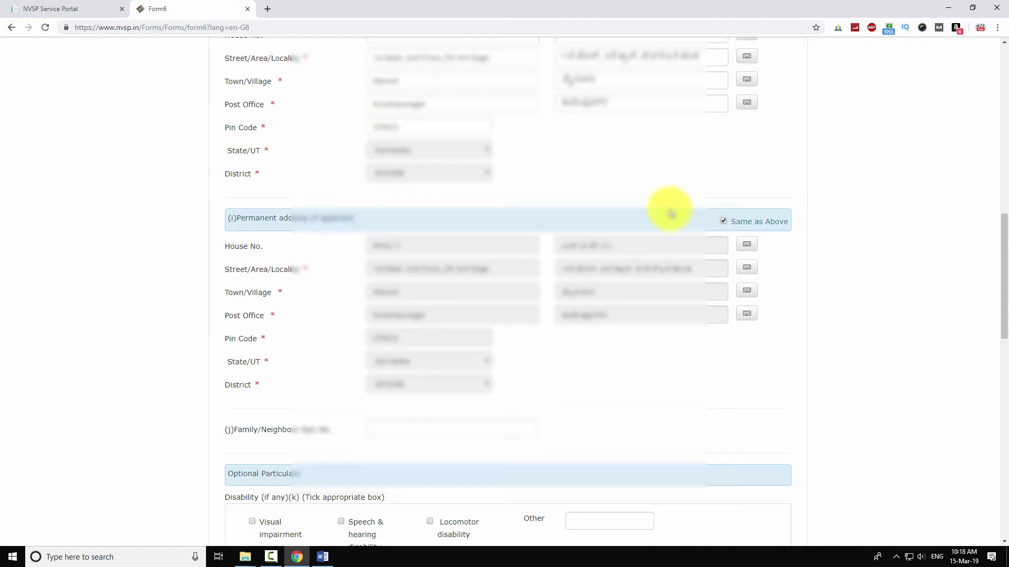
scroll(670, 211, "down", 2)
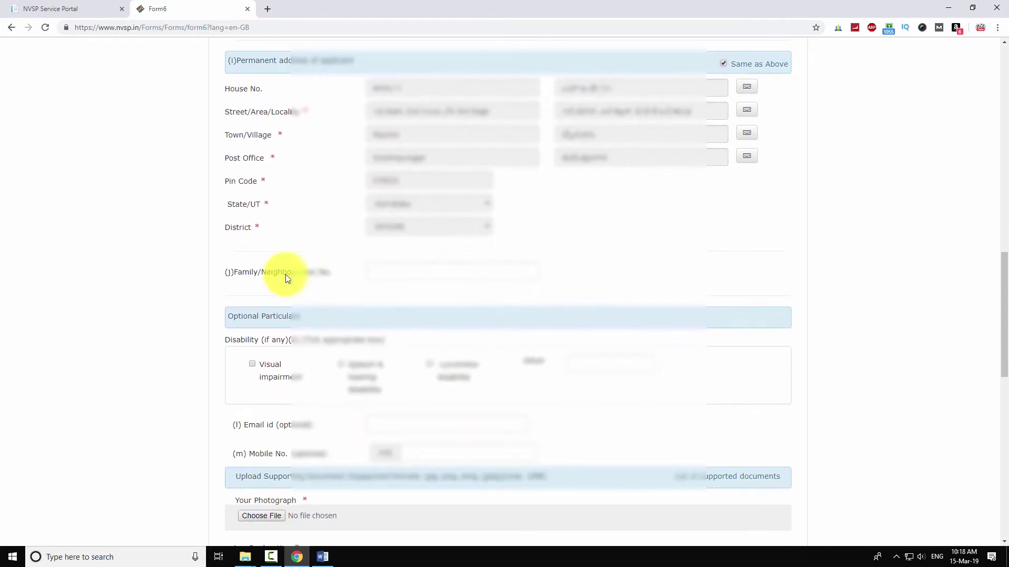
left_click(379, 273)
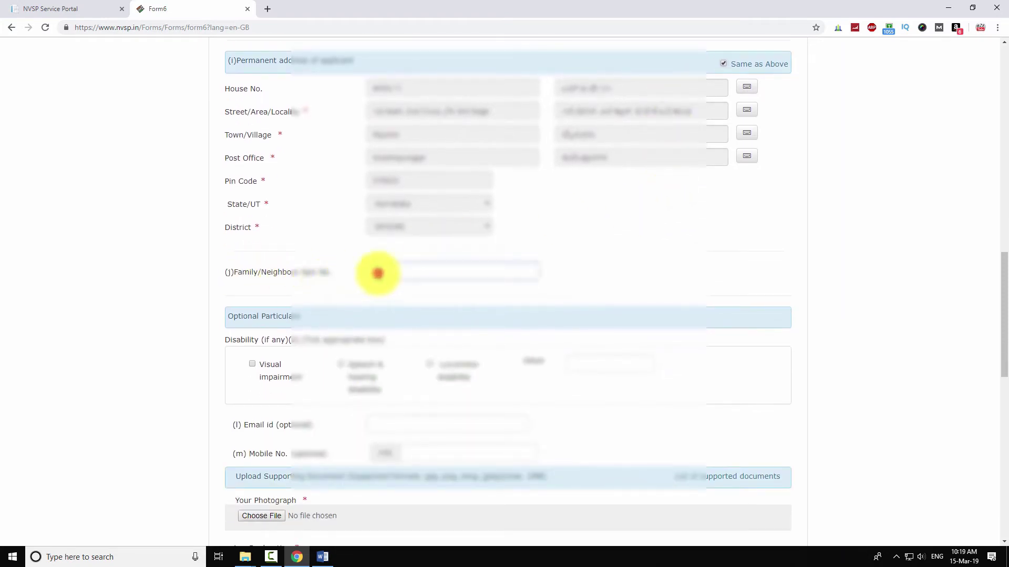
key("ctrl+v")
left_click(452, 297)
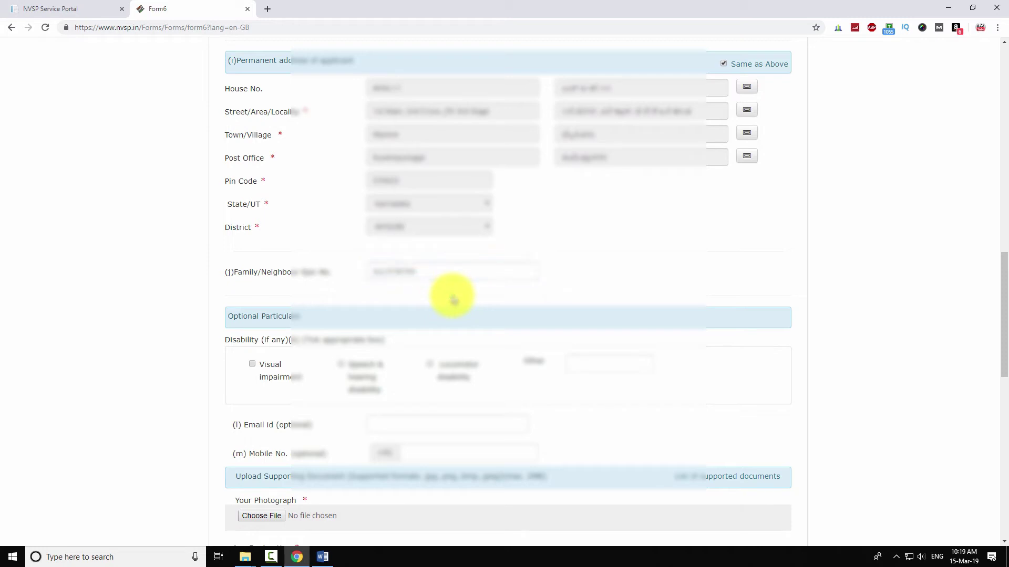
scroll(451, 298, "down", 2)
scroll(451, 299, "down", 1)
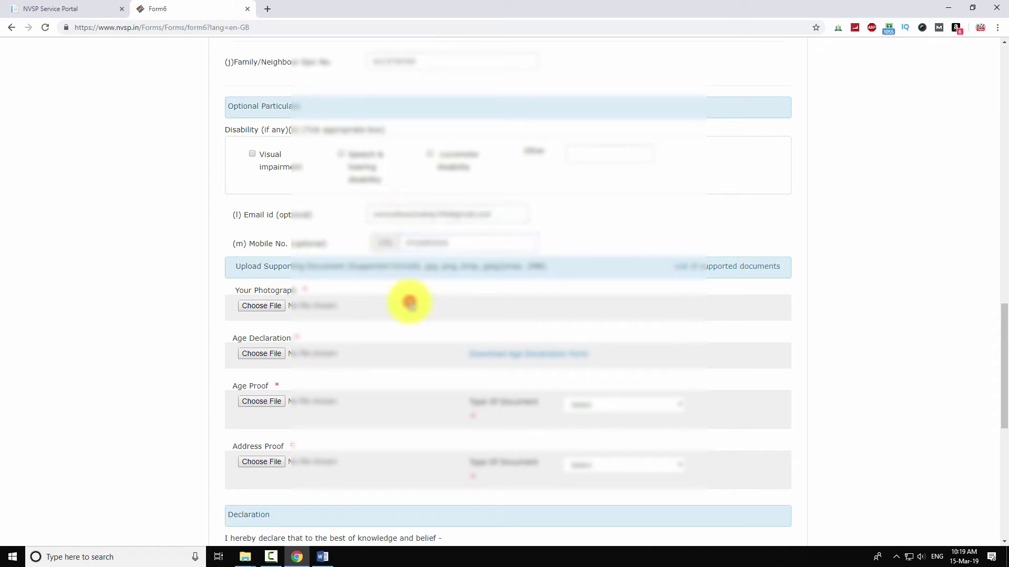
scroll(409, 303, "down", 2)
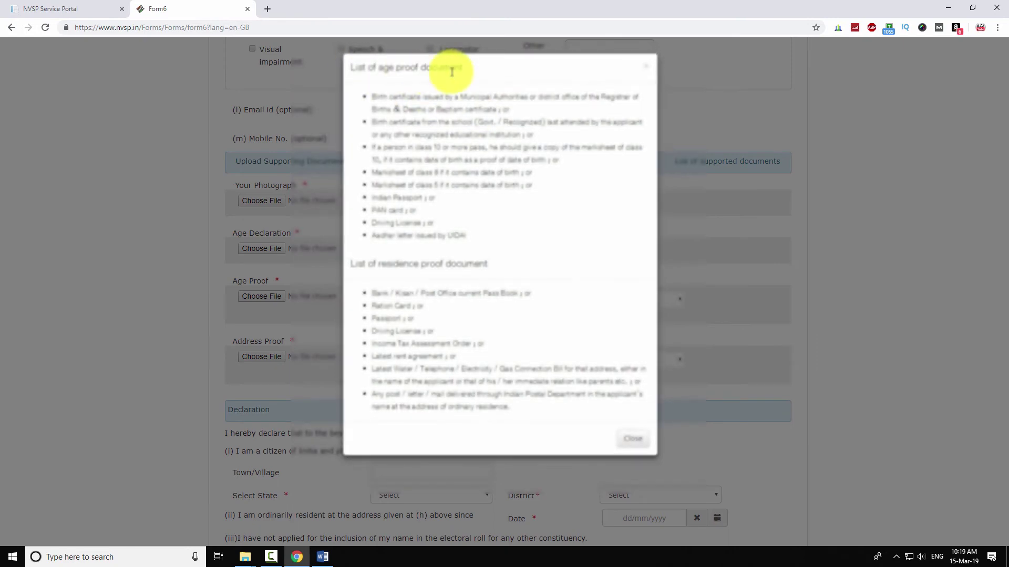
mouse_move(373, 99)
left_mouse_down()
mouse_move(417, 176)
mouse_move(462, 225)
mouse_move(533, 241)
left_mouse_up()
left_click_drag(384, 290, 552, 355)
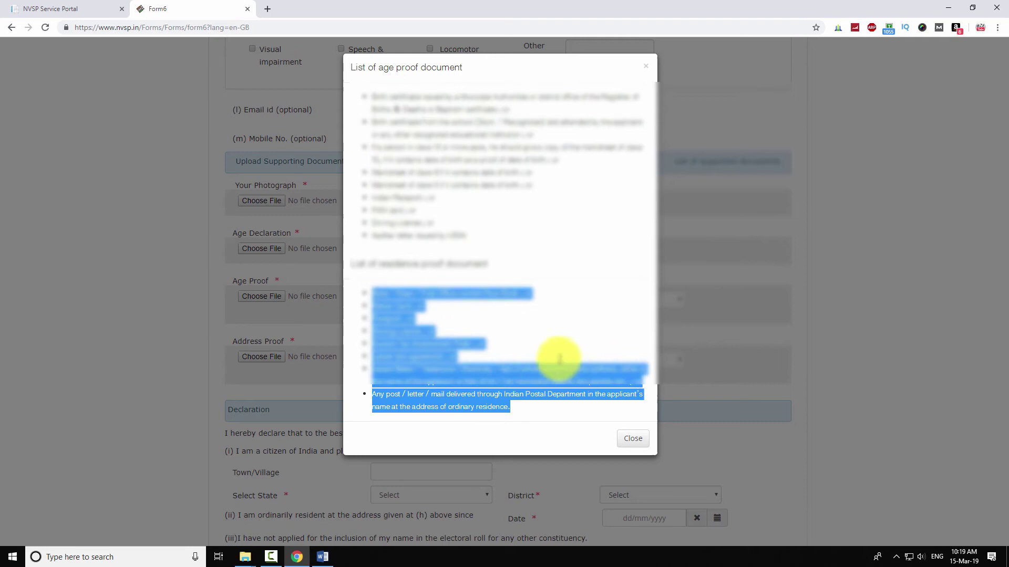
left_click(552, 355)
left_click(633, 439)
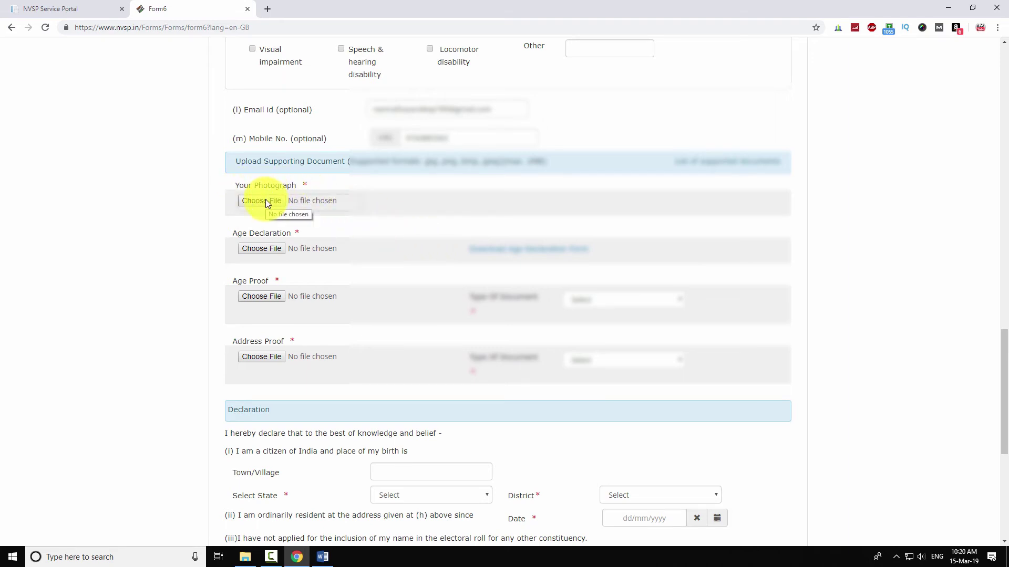
Attach the applicant's photograph and the age declaration form image.
left_click(245, 557)
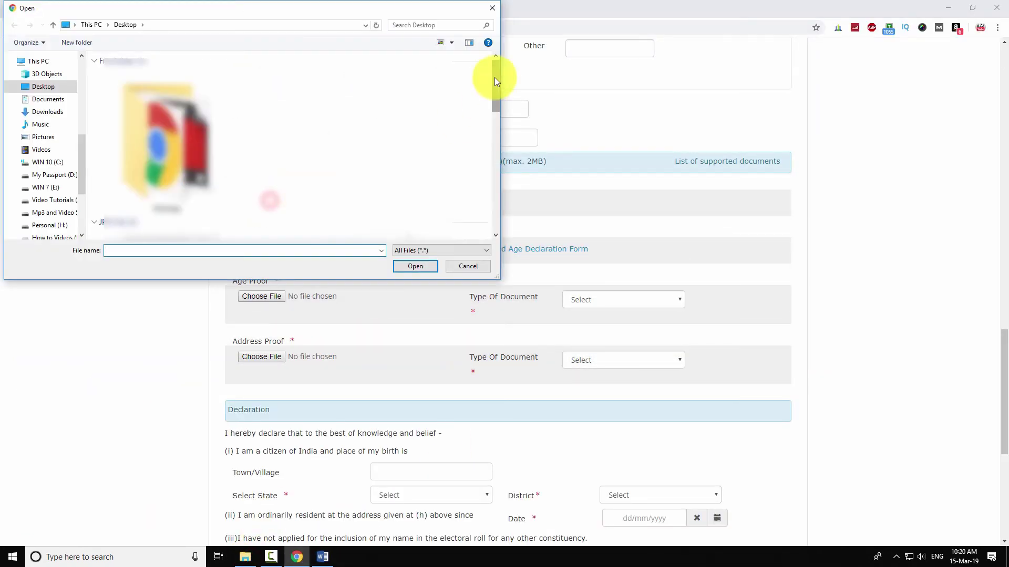
scroll(495, 78, "down", 2)
double_click(173, 130)
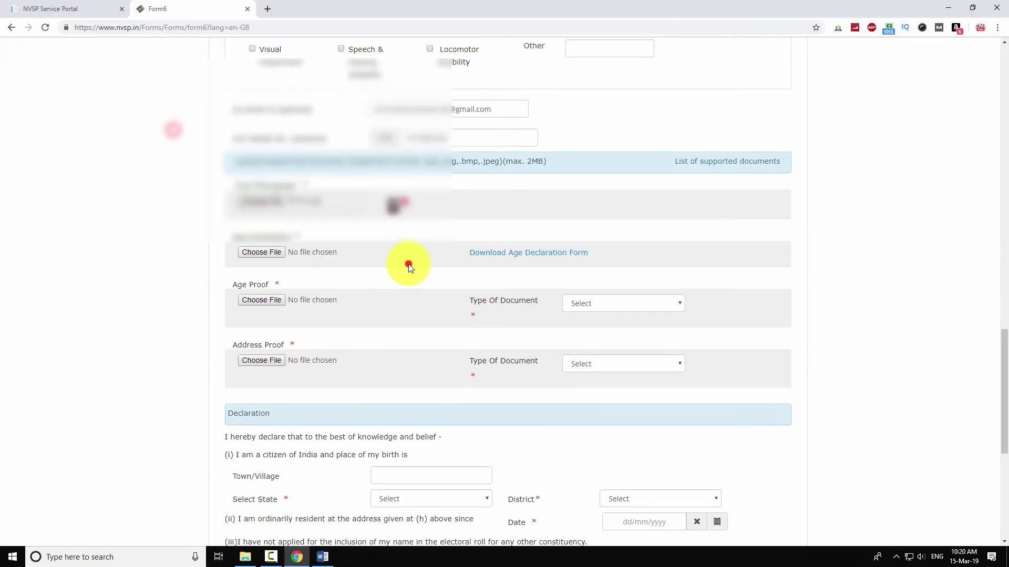
left_click(264, 252)
left_click_drag(495, 82, 494, 131)
left_click(184, 144)
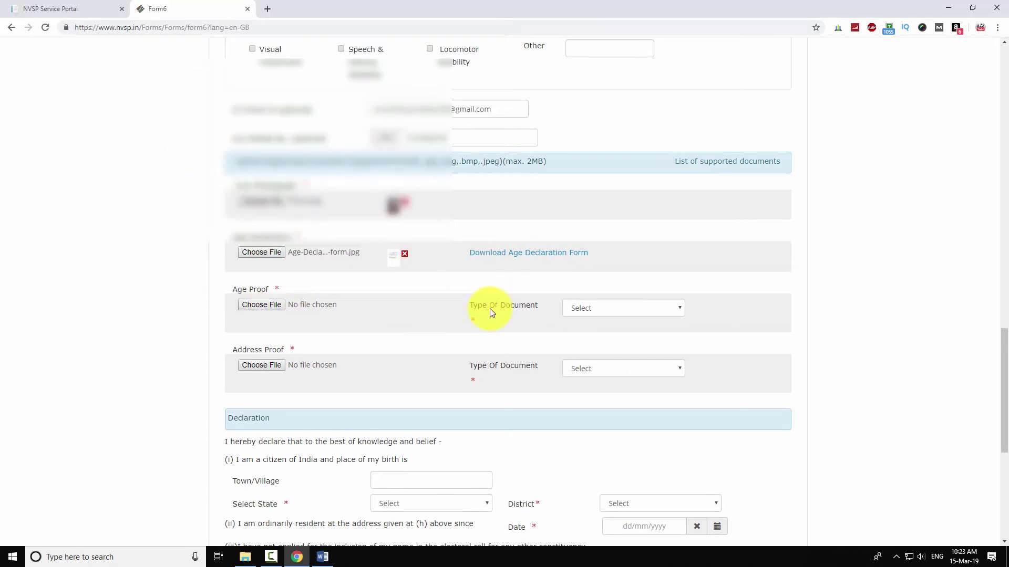
Set the age proof type to PAN Card and attach PAN Card.jpg.
left_click(623, 309)
left_click(608, 365)
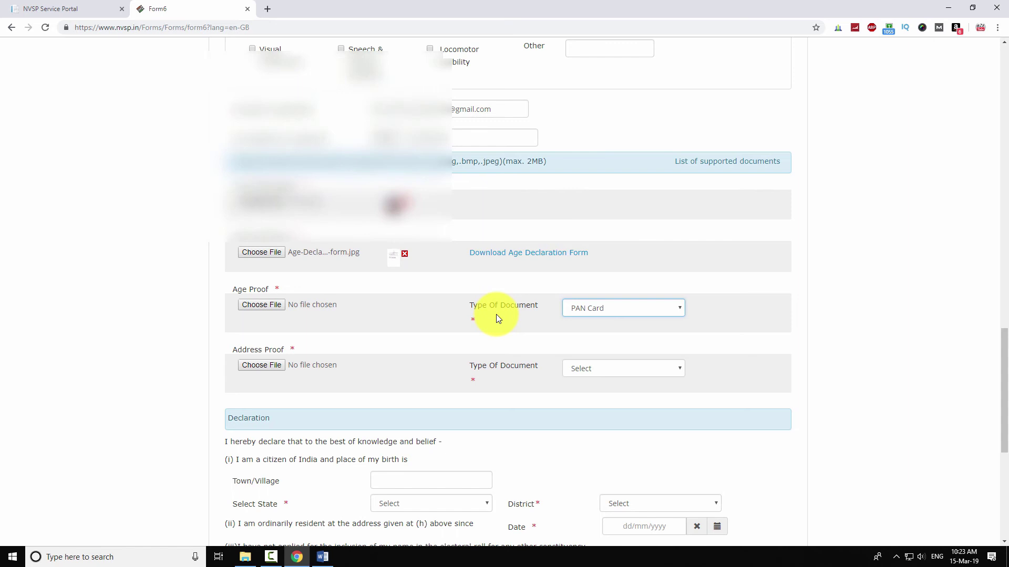
left_click(261, 305)
scroll(496, 149, "down", 5)
left_click(363, 143)
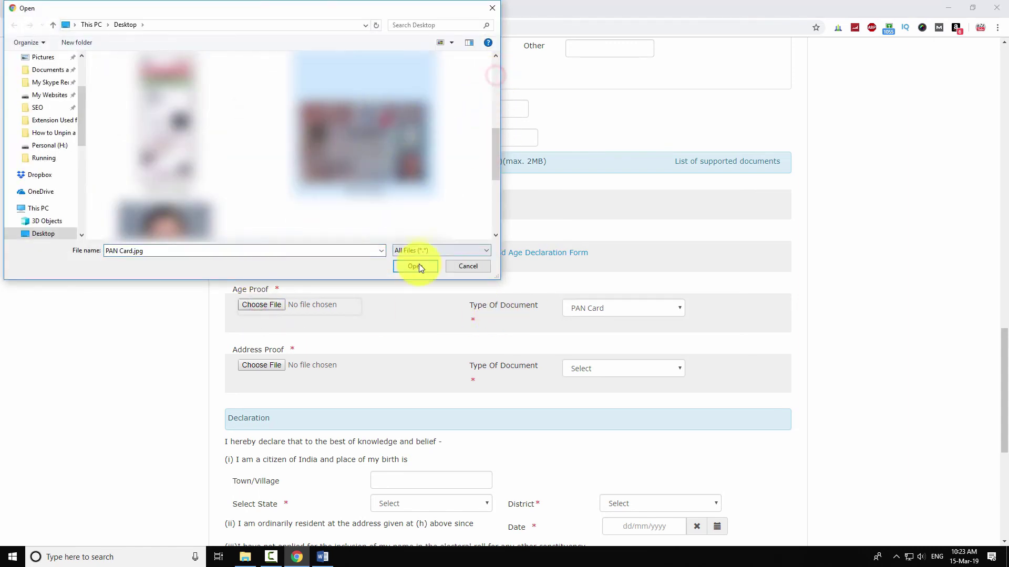
left_click(418, 266)
Set the address proof type to Income Tax Assessment Order and attach the ITR image.
left_click(619, 368)
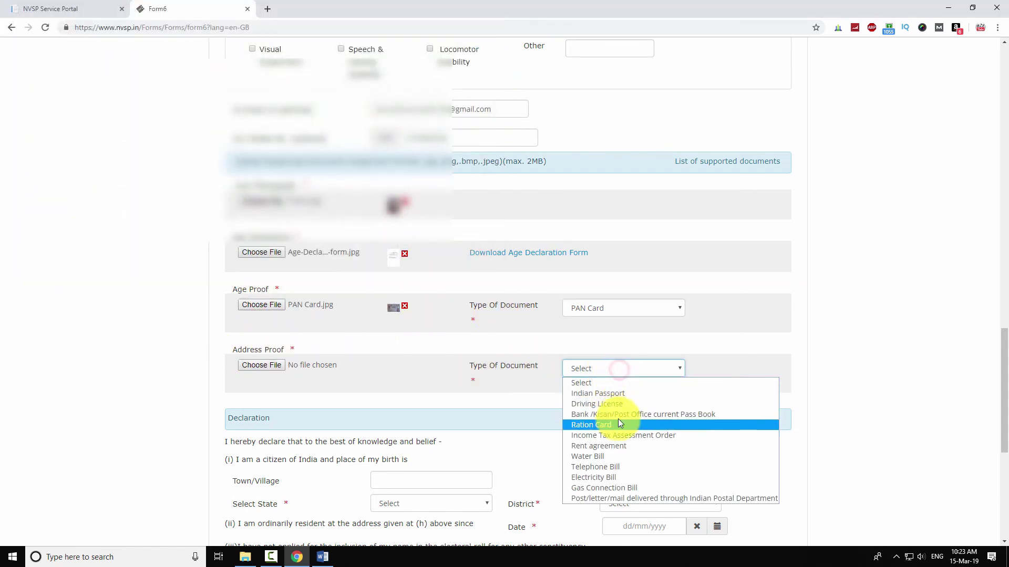
left_click(609, 436)
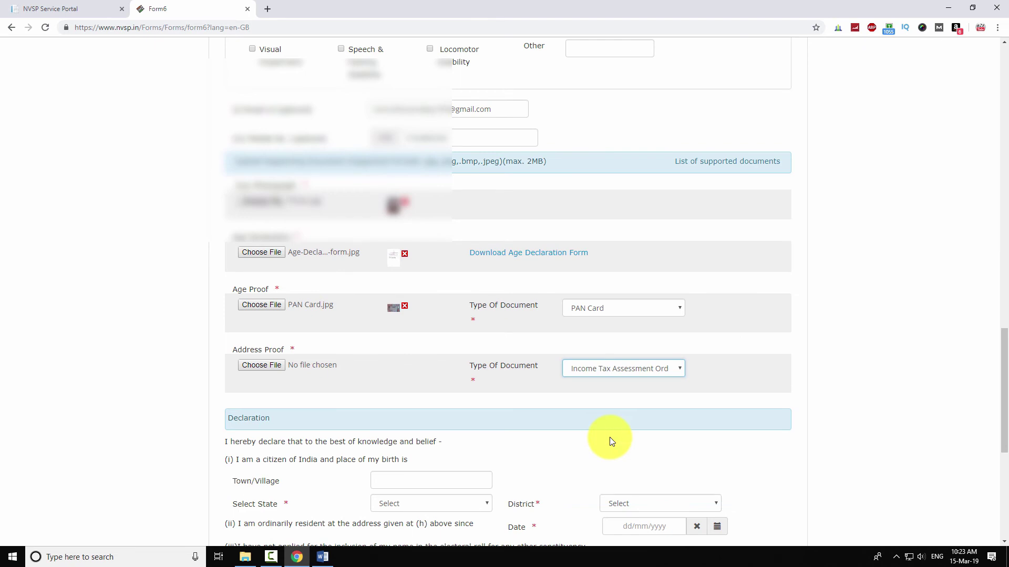
left_click(261, 365)
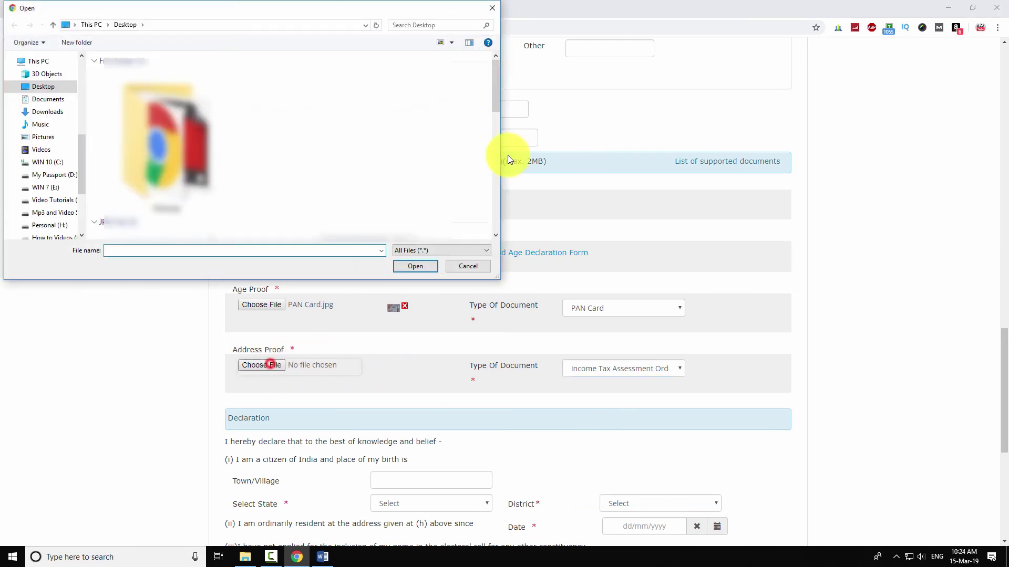
scroll(496, 150, "down", 3)
double_click(339, 145)
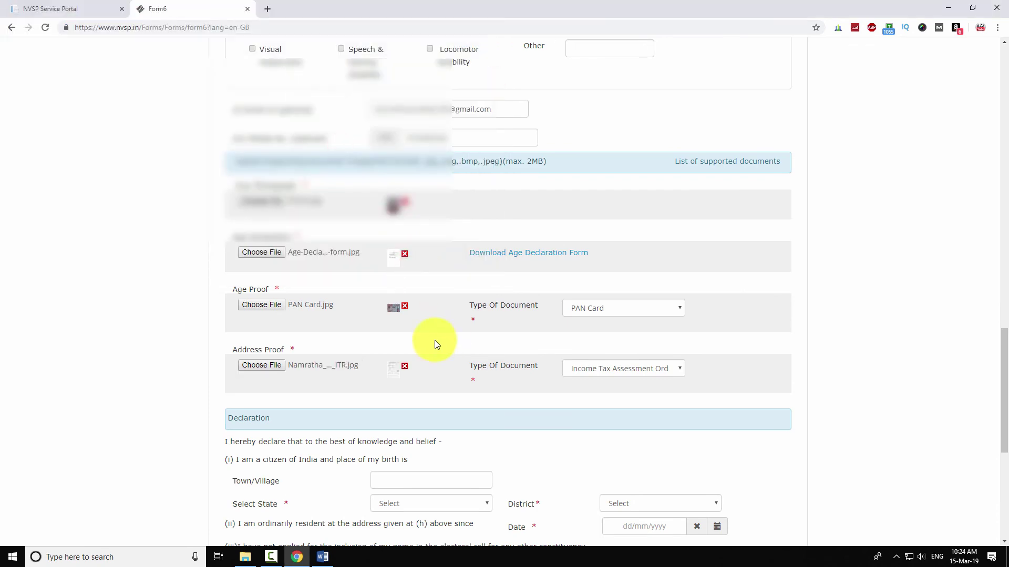
scroll(450, 351, "down", 4)
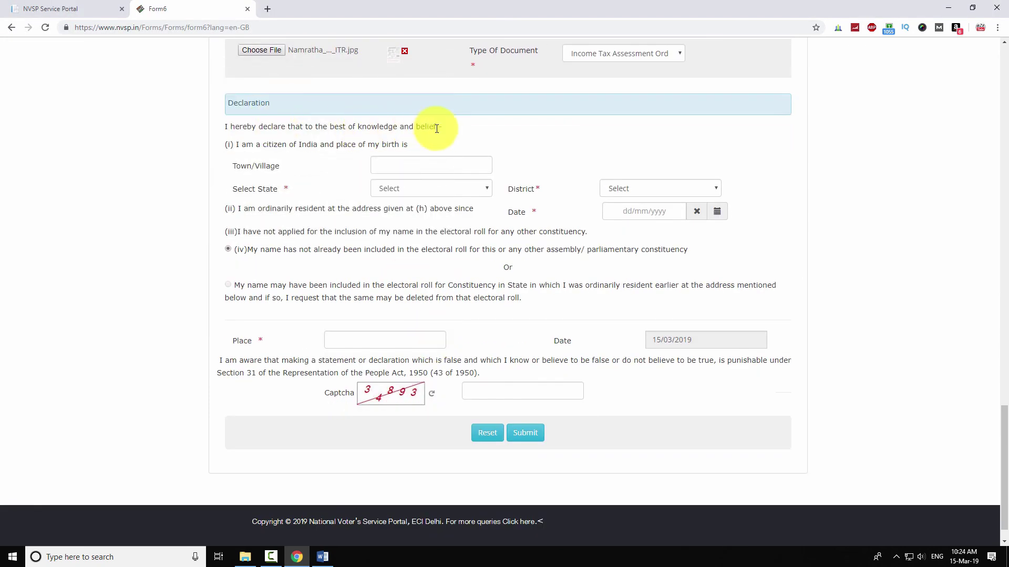
Enter the birthplace as Mysore town, Karnataka state, MYSORE district.
left_click(407, 165)
type("Mys")
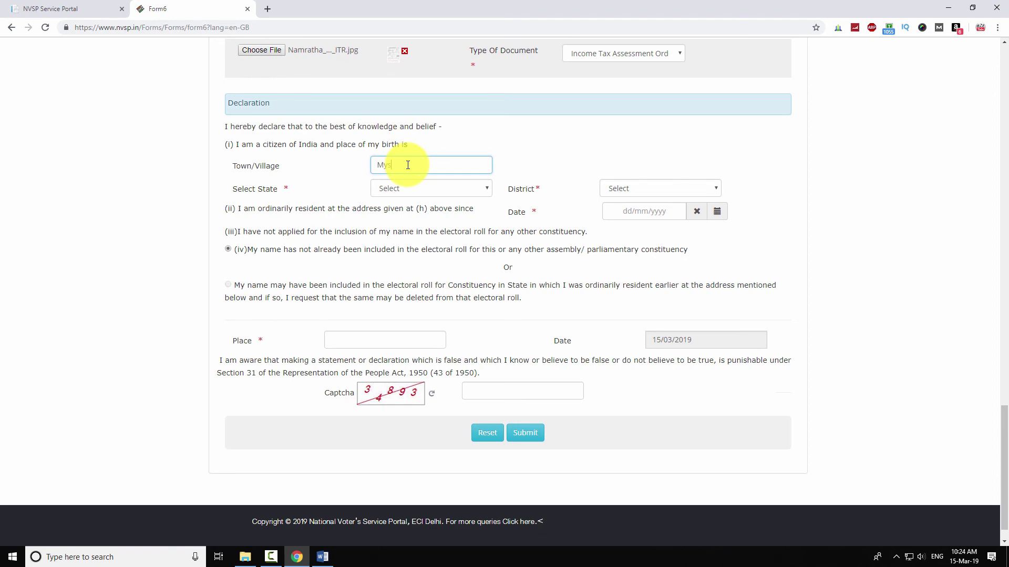
type("ore")
left_click(419, 189)
key("k")
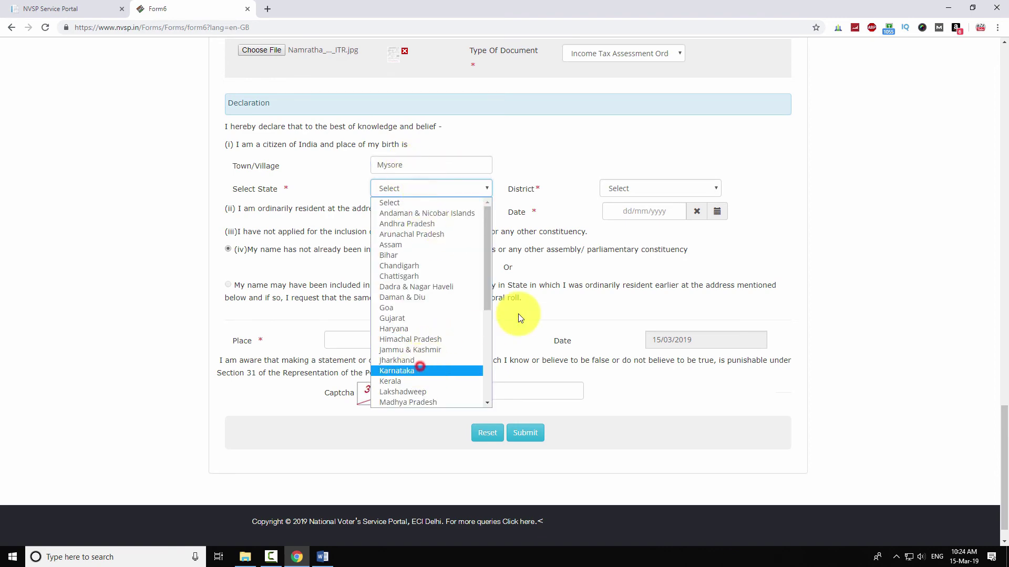
key("Return")
scroll(581, 351, "up", 2)
left_click(616, 347)
left_click_drag(717, 157, 717, 223)
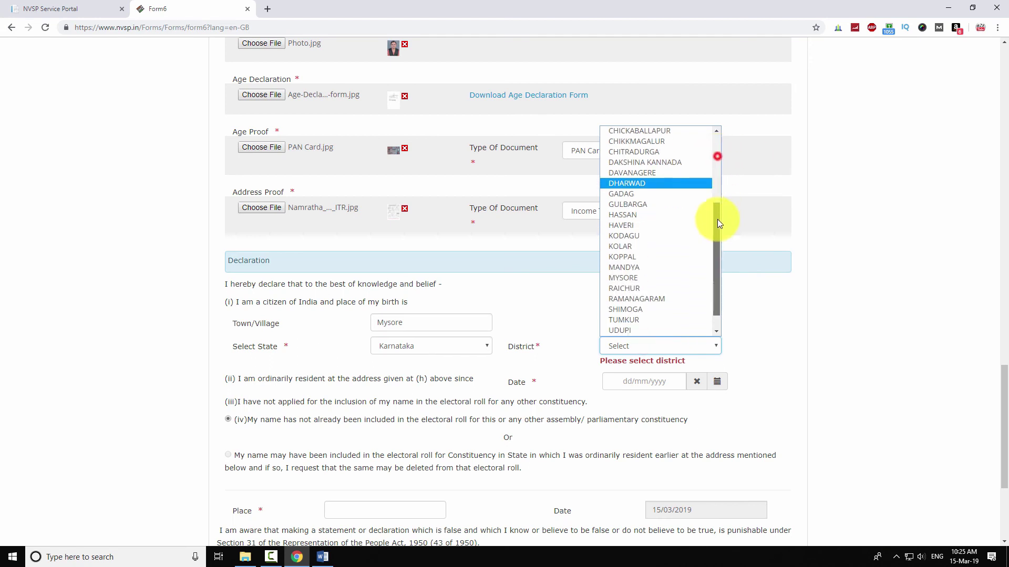
left_click(662, 255)
scroll(531, 296, "down", 2)
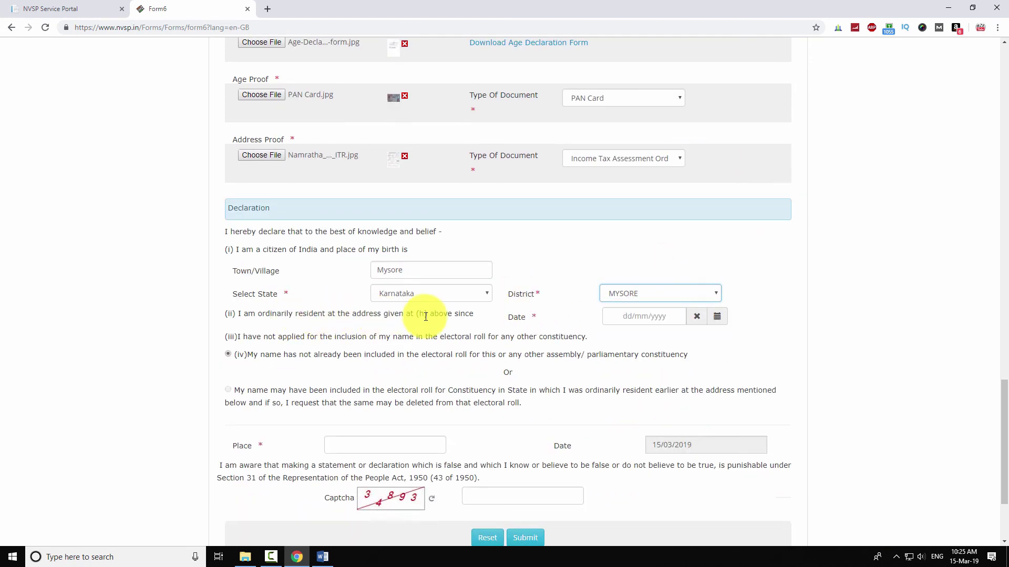
Set the residence-since date to 04/03/2013, place to Mysore, and enter the captcha.
left_click(716, 316)
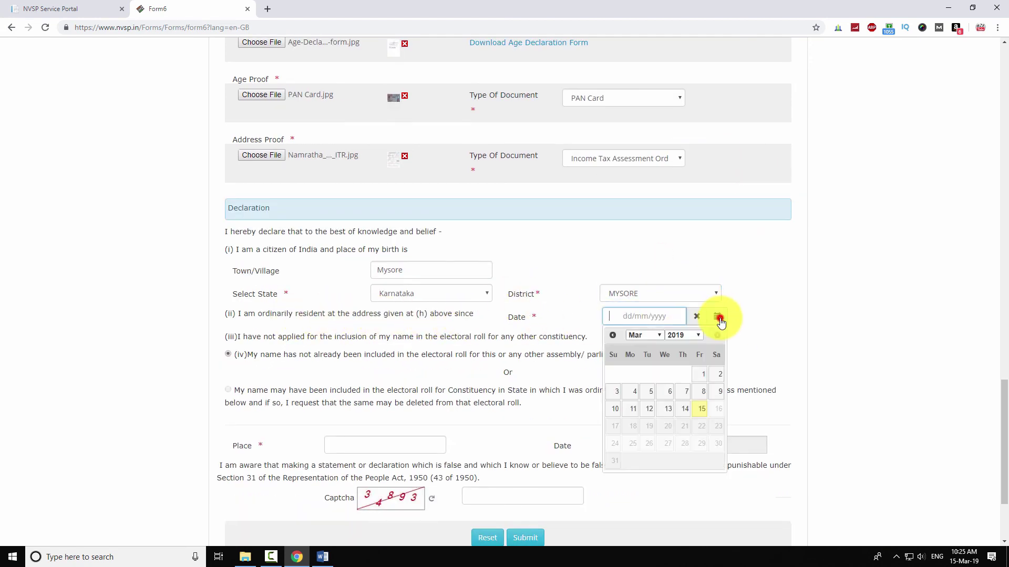
left_click(699, 335)
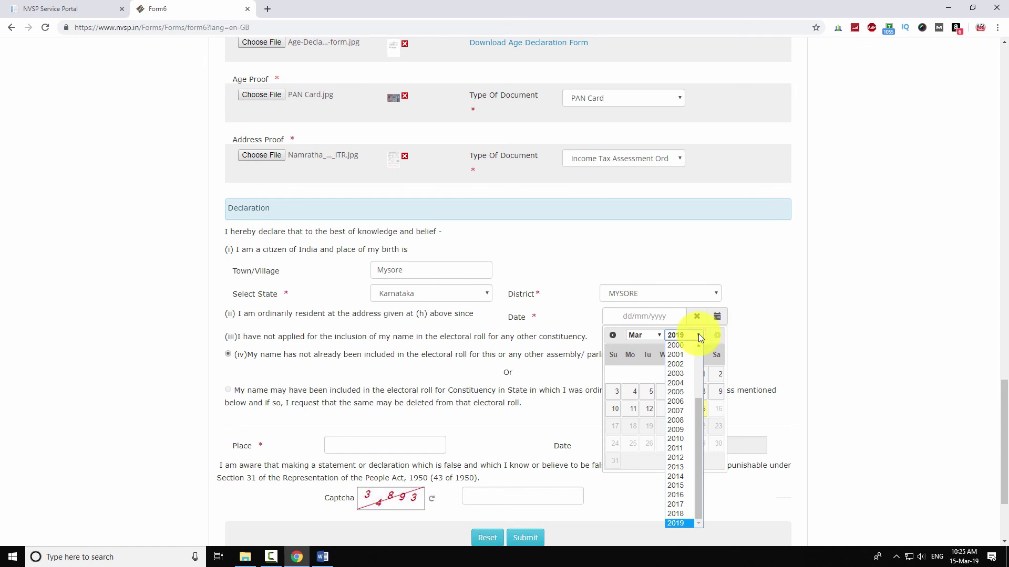
left_click(677, 466)
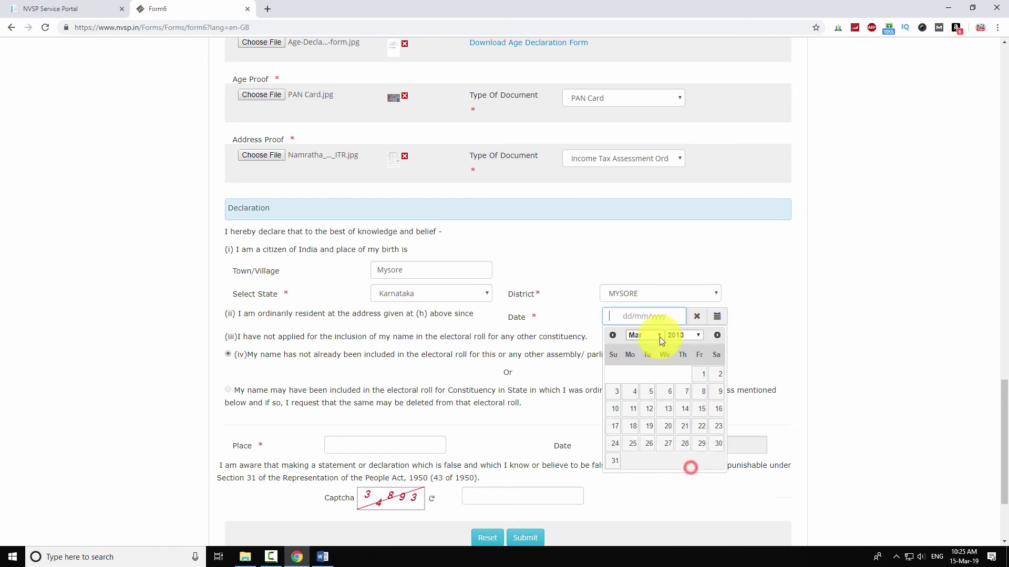
left_click(654, 336)
left_click(649, 366)
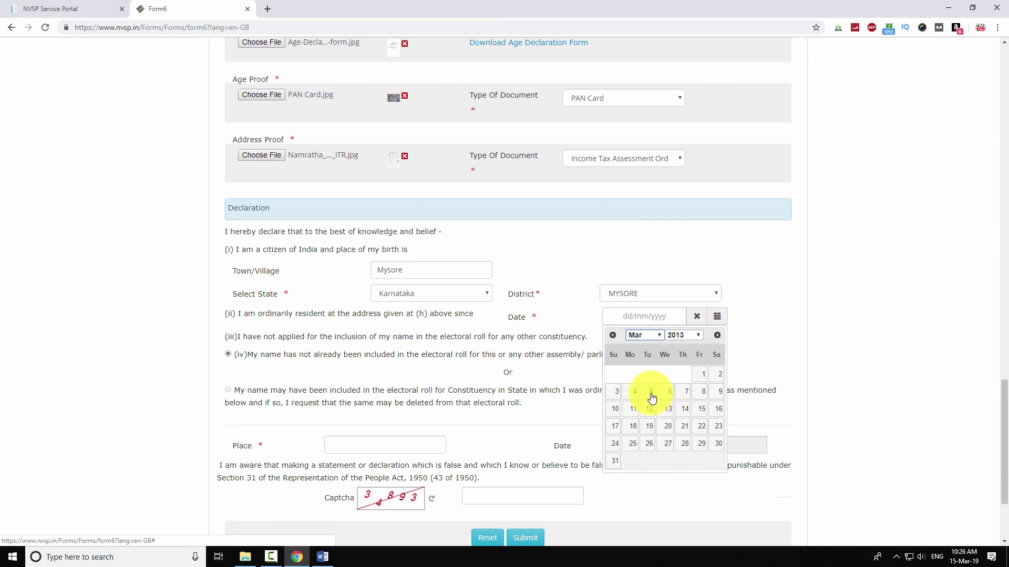
left_click(633, 392)
scroll(638, 379, "down", 1)
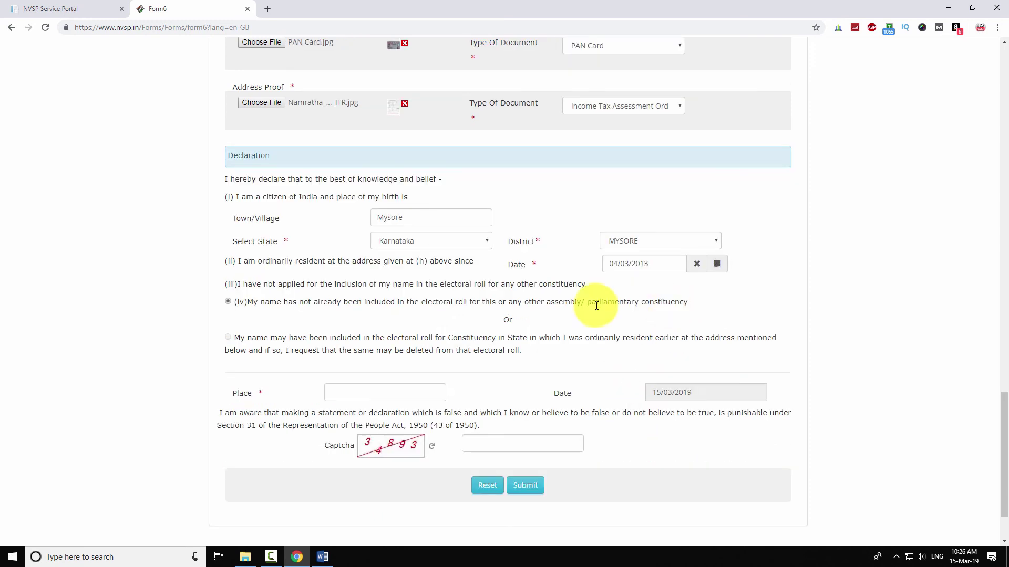
left_click(339, 394)
type("Mysore")
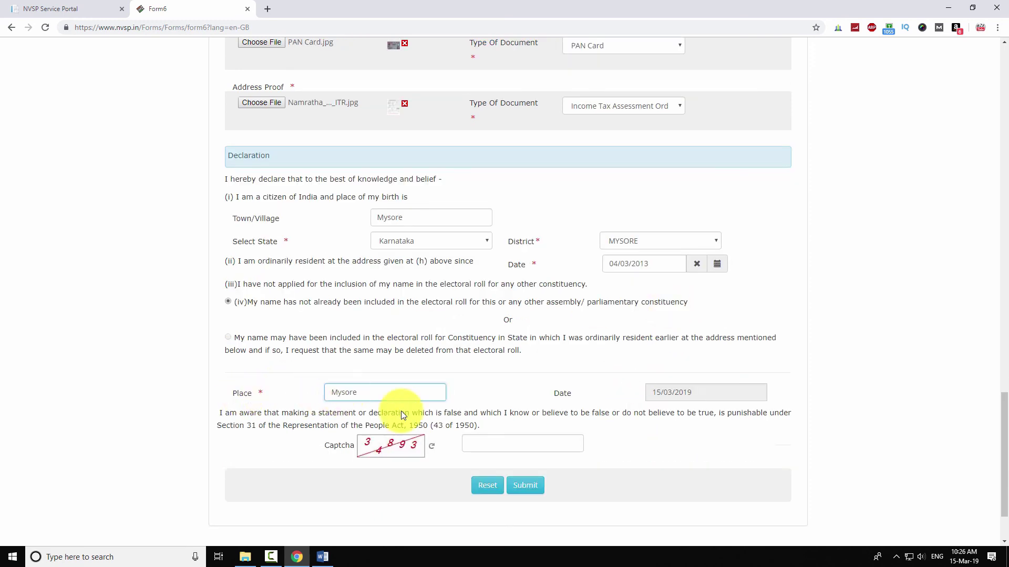
left_click(470, 446)
type("34893")
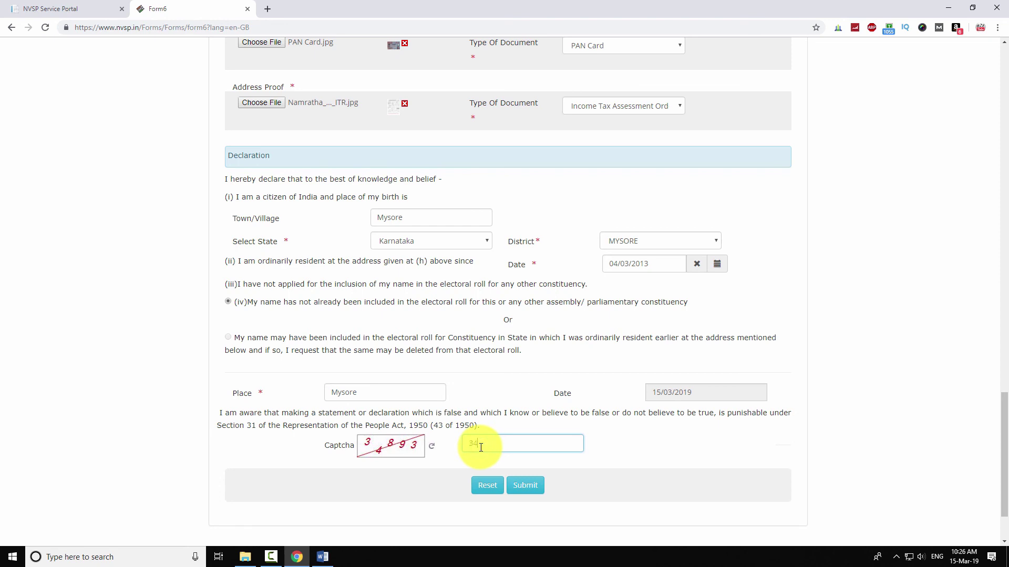
Submit Form 6, copy the acknowledgement reference number into the Word document, then minimize Word.
left_click(529, 490)
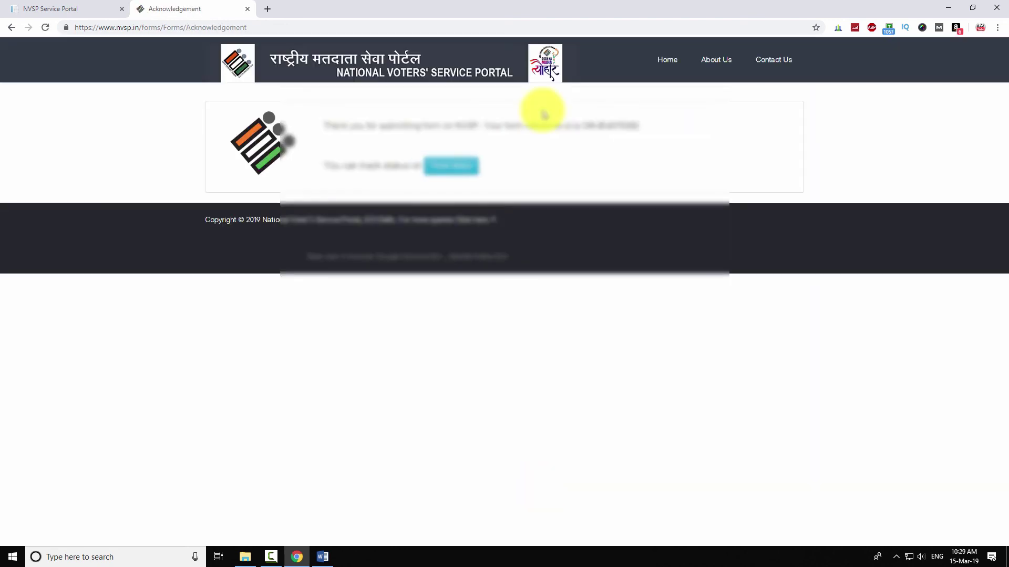
double_click(640, 126)
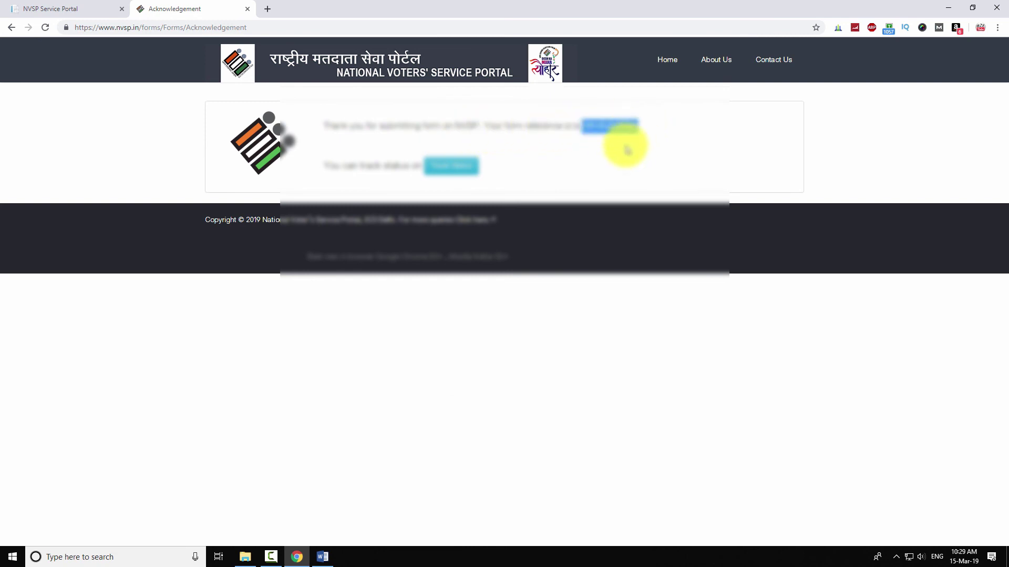
left_click(322, 556)
left_click(365, 413)
scroll(527, 334, "down", 3)
key("ctrl+v")
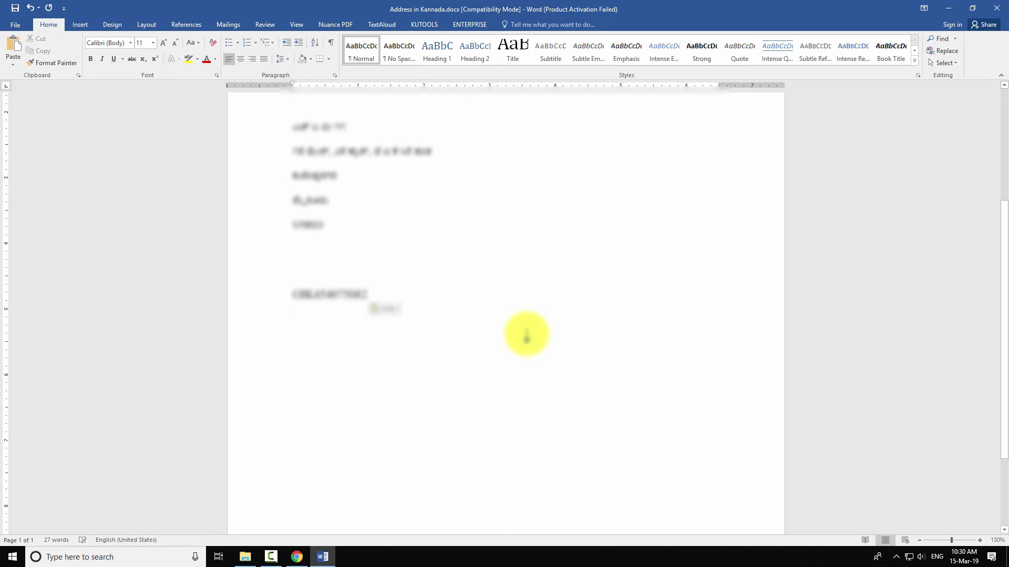
left_click(383, 306)
left_click(405, 333)
left_click(322, 557)
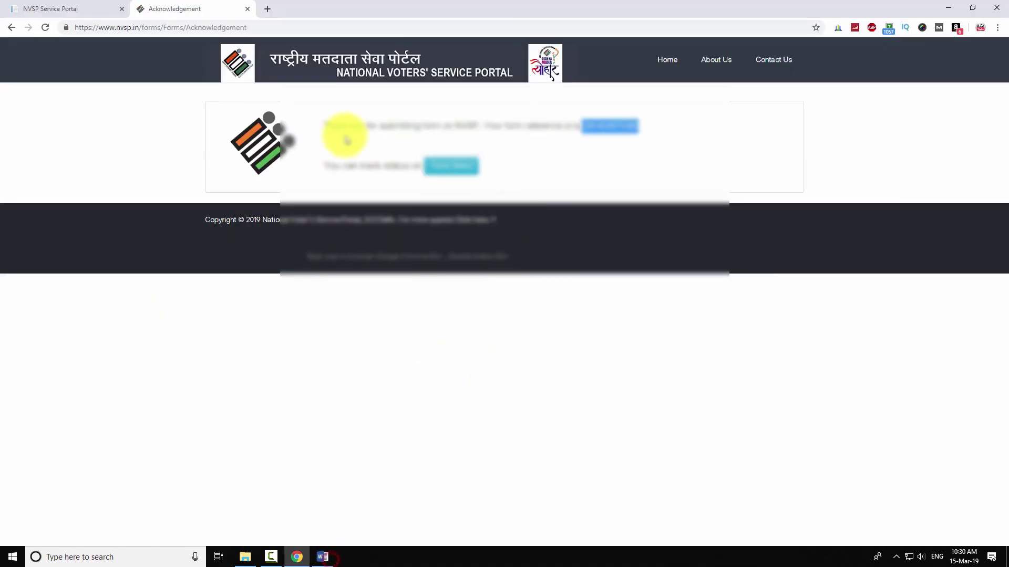
Track the application's status with the pasted reference number, then close Chrome.
left_click(449, 166)
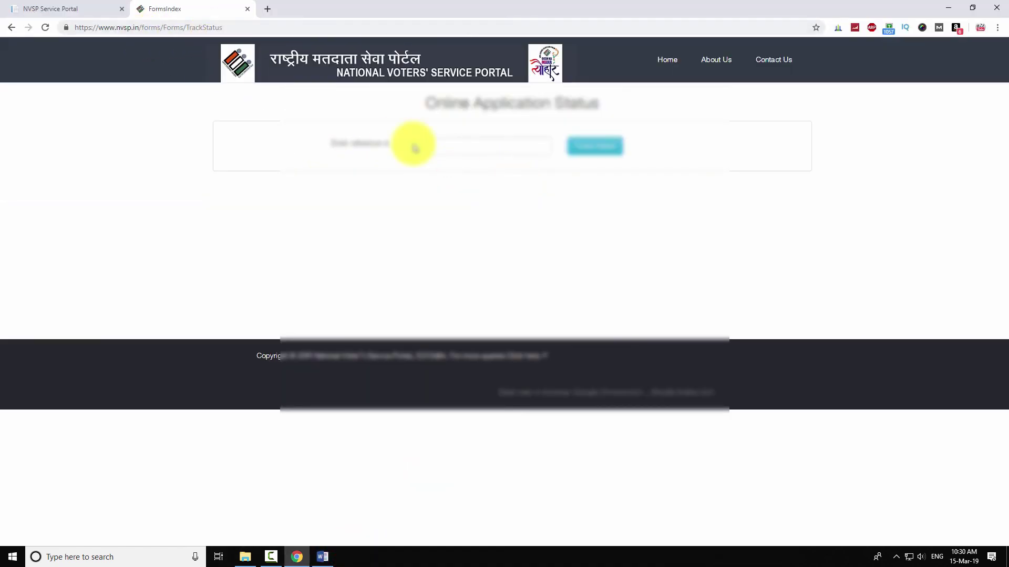
left_click(444, 146)
key("ctrl+v")
left_click(590, 145)
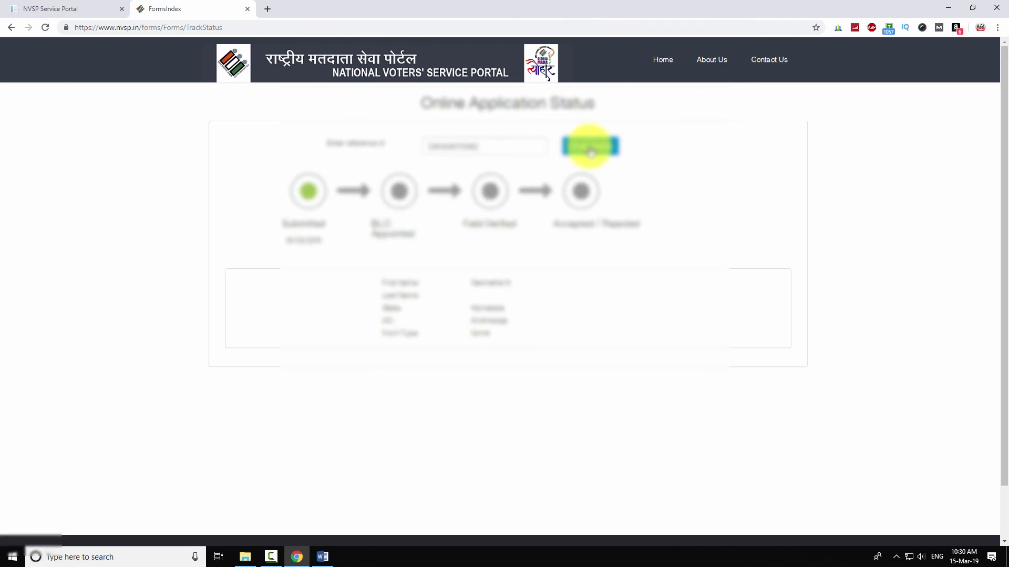
left_click(997, 10)
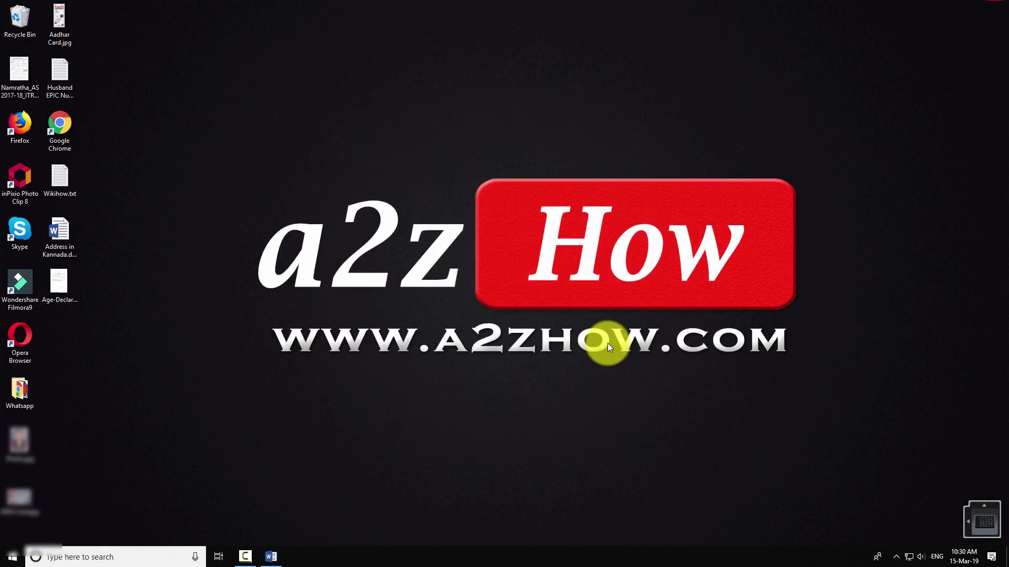